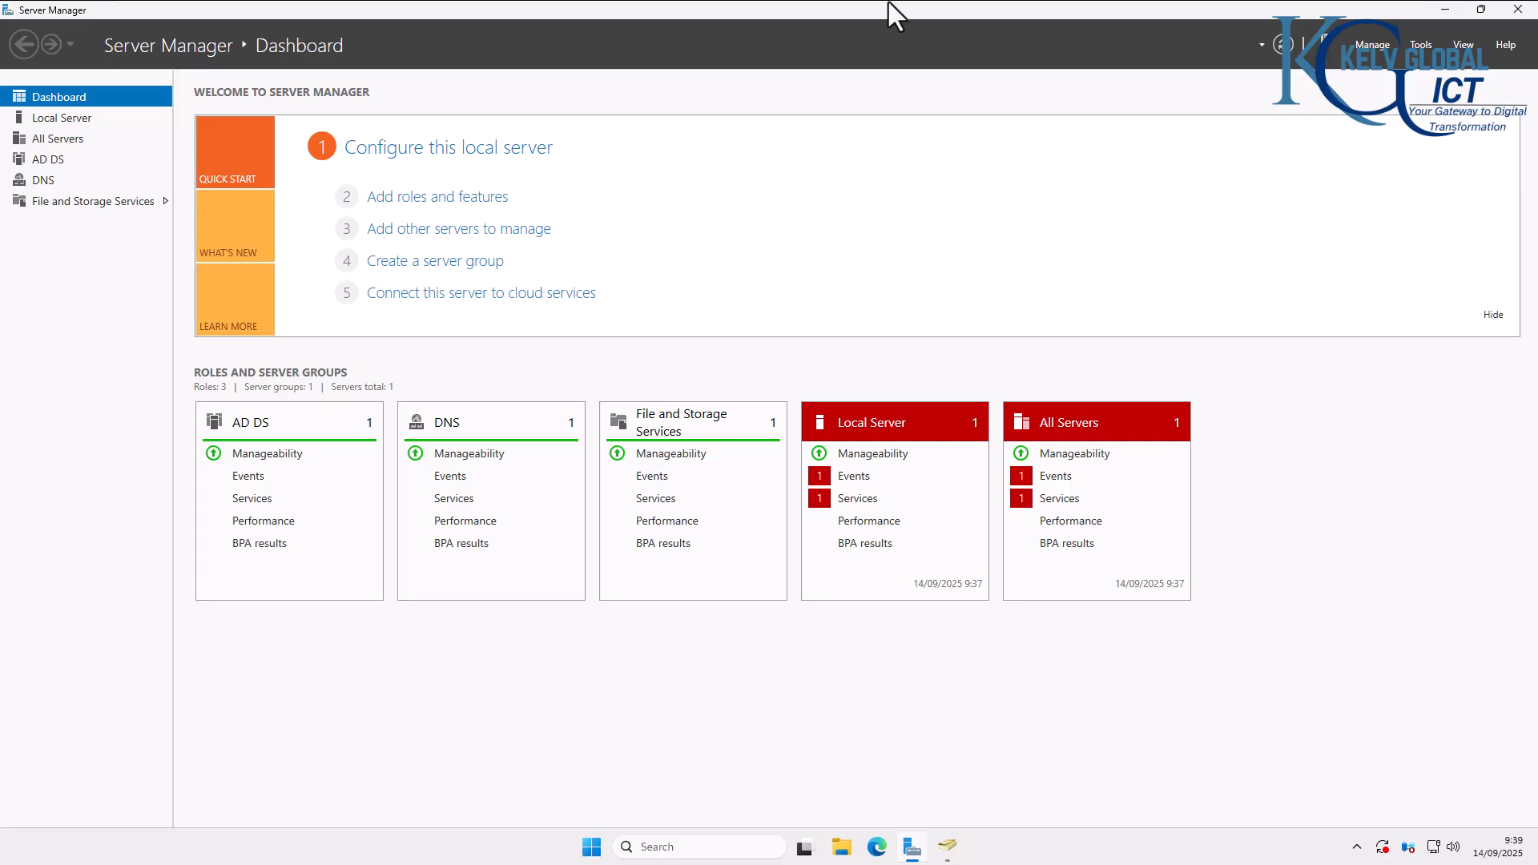
Step: Switch to the W01 virtual machine and view the Remote Desktop page in its Windows system settings
mouse_move(888, 3)
click(948, 14)
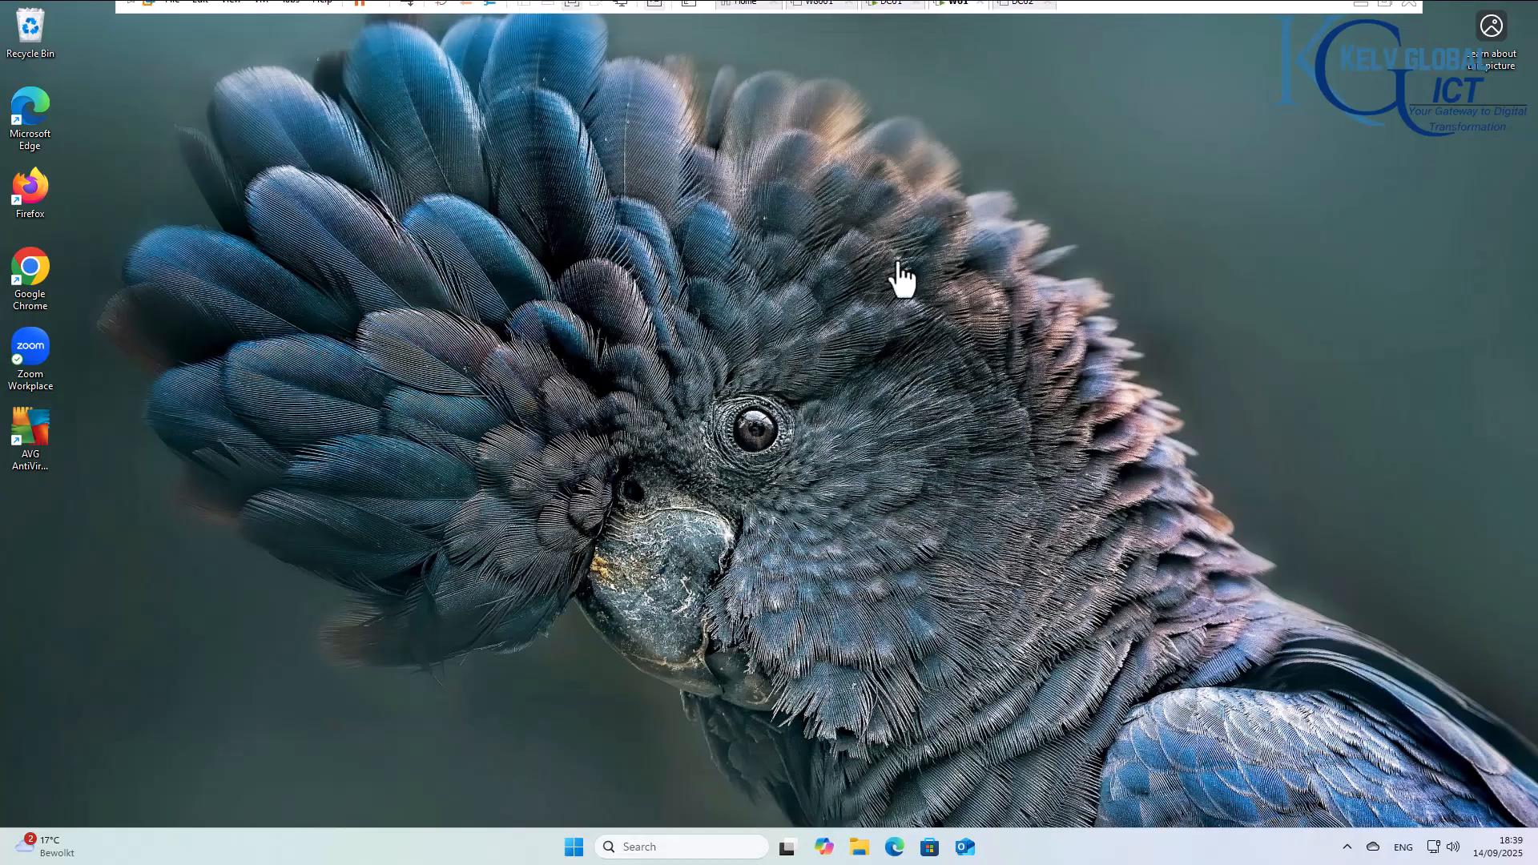
click(573, 846)
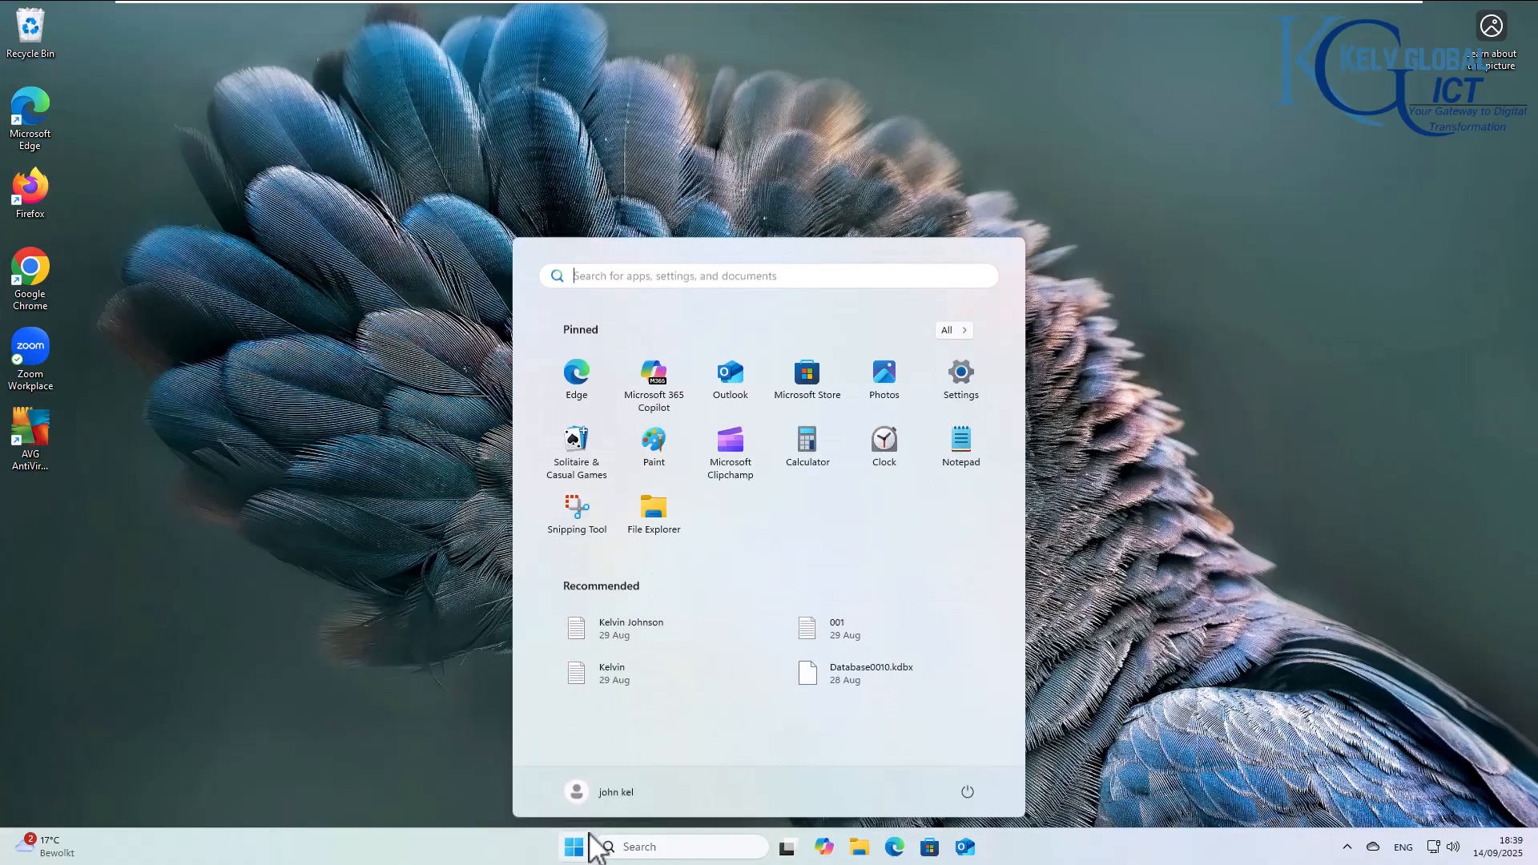
click(964, 385)
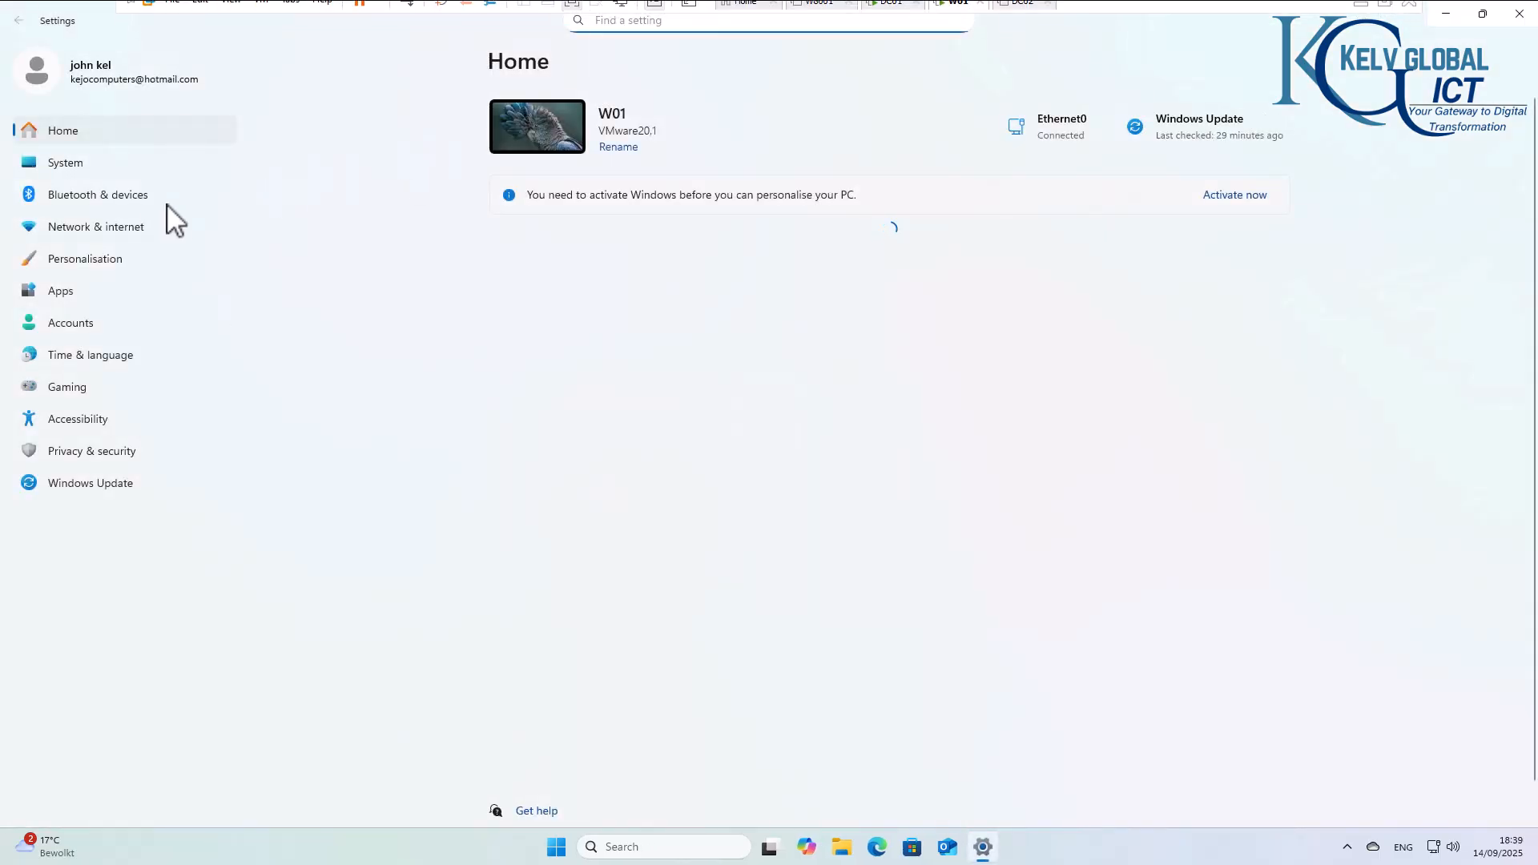
click(90, 167)
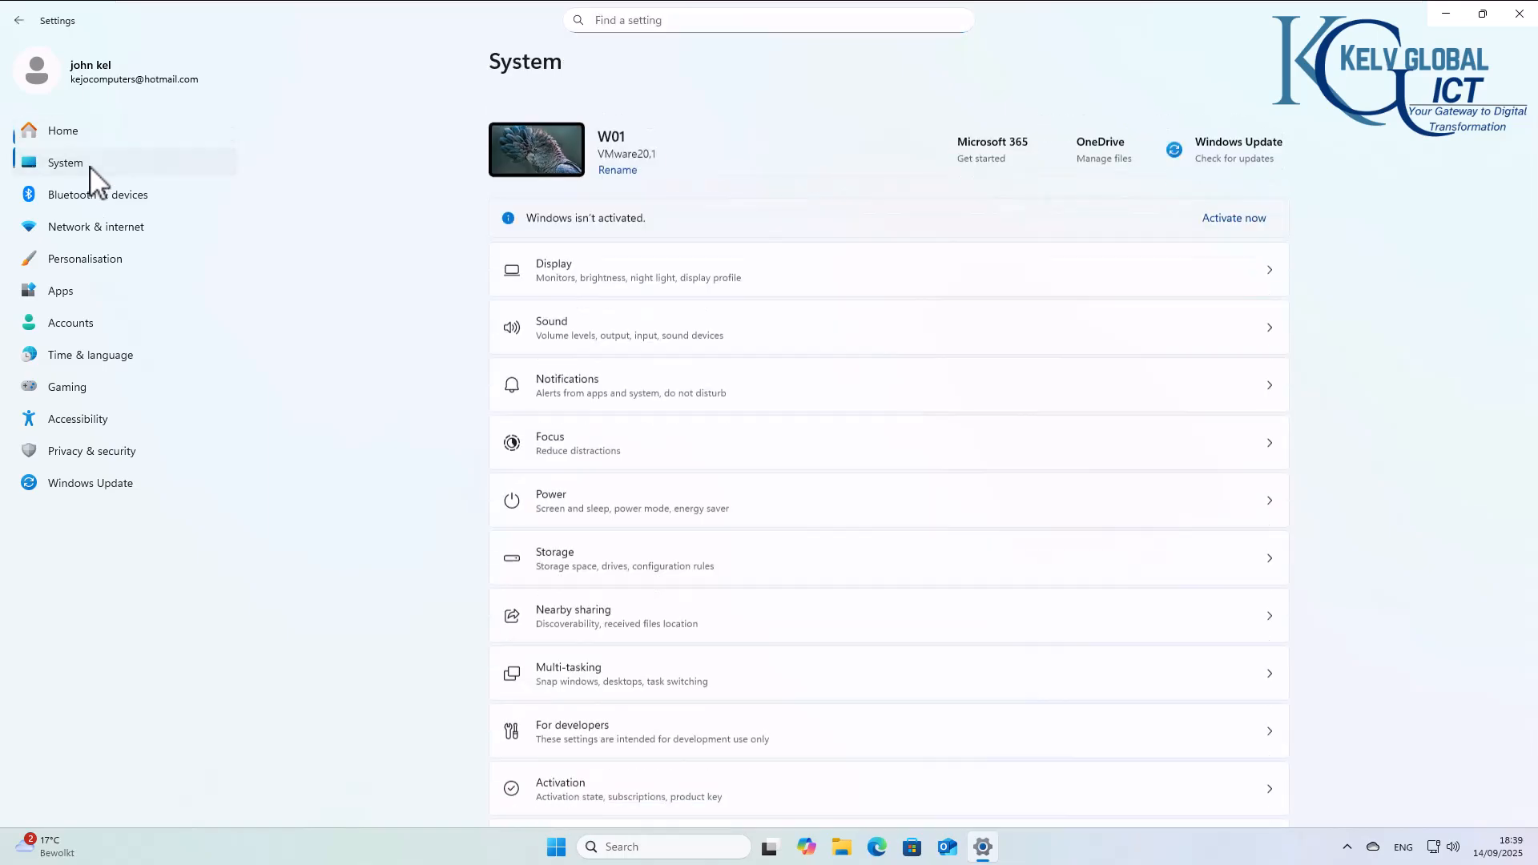
scroll(851, 539, down, 6)
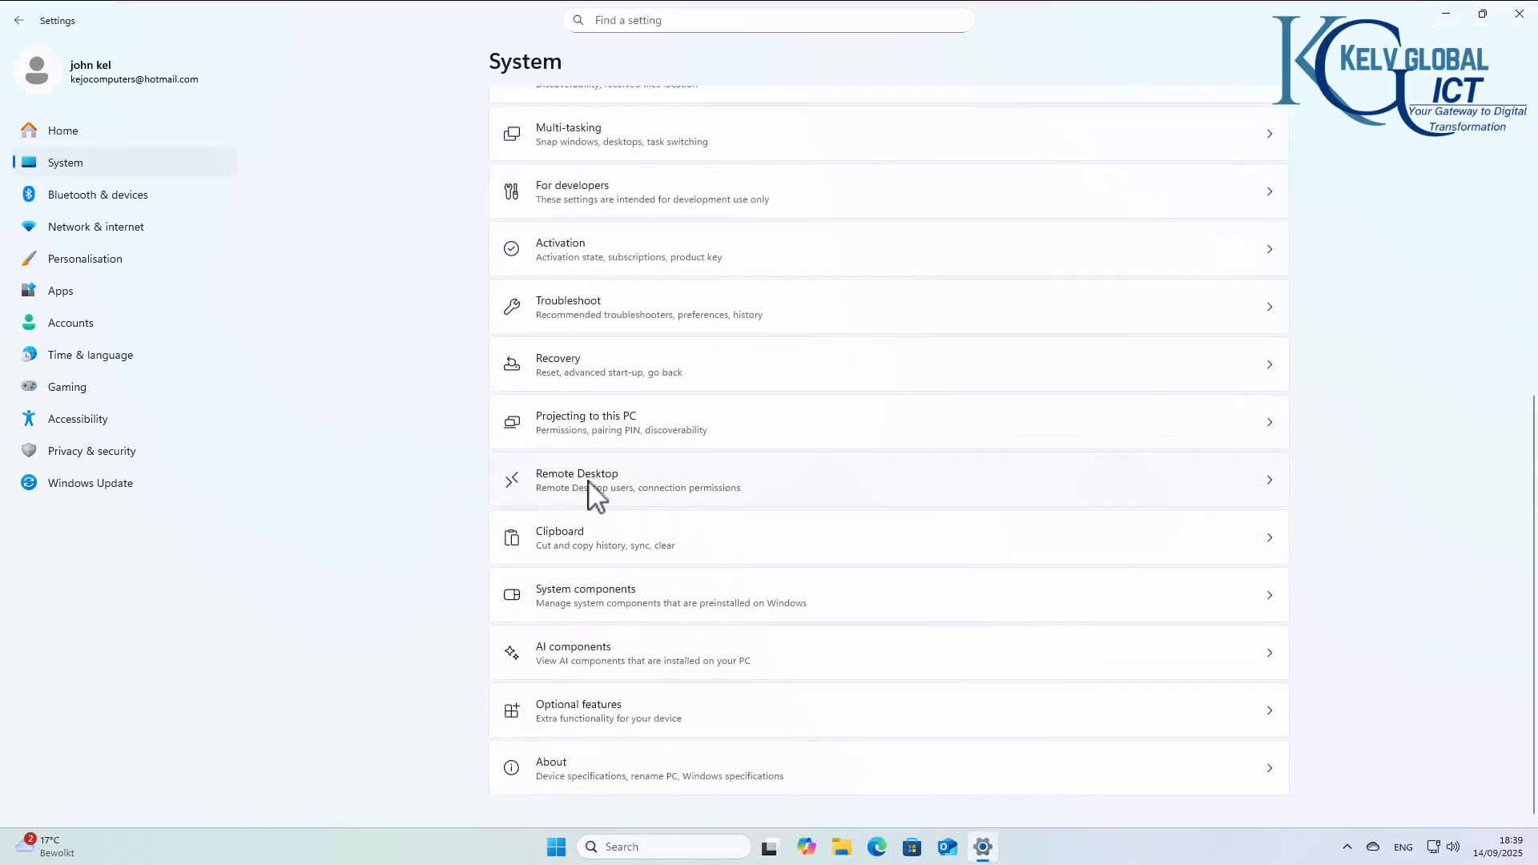
click(599, 501)
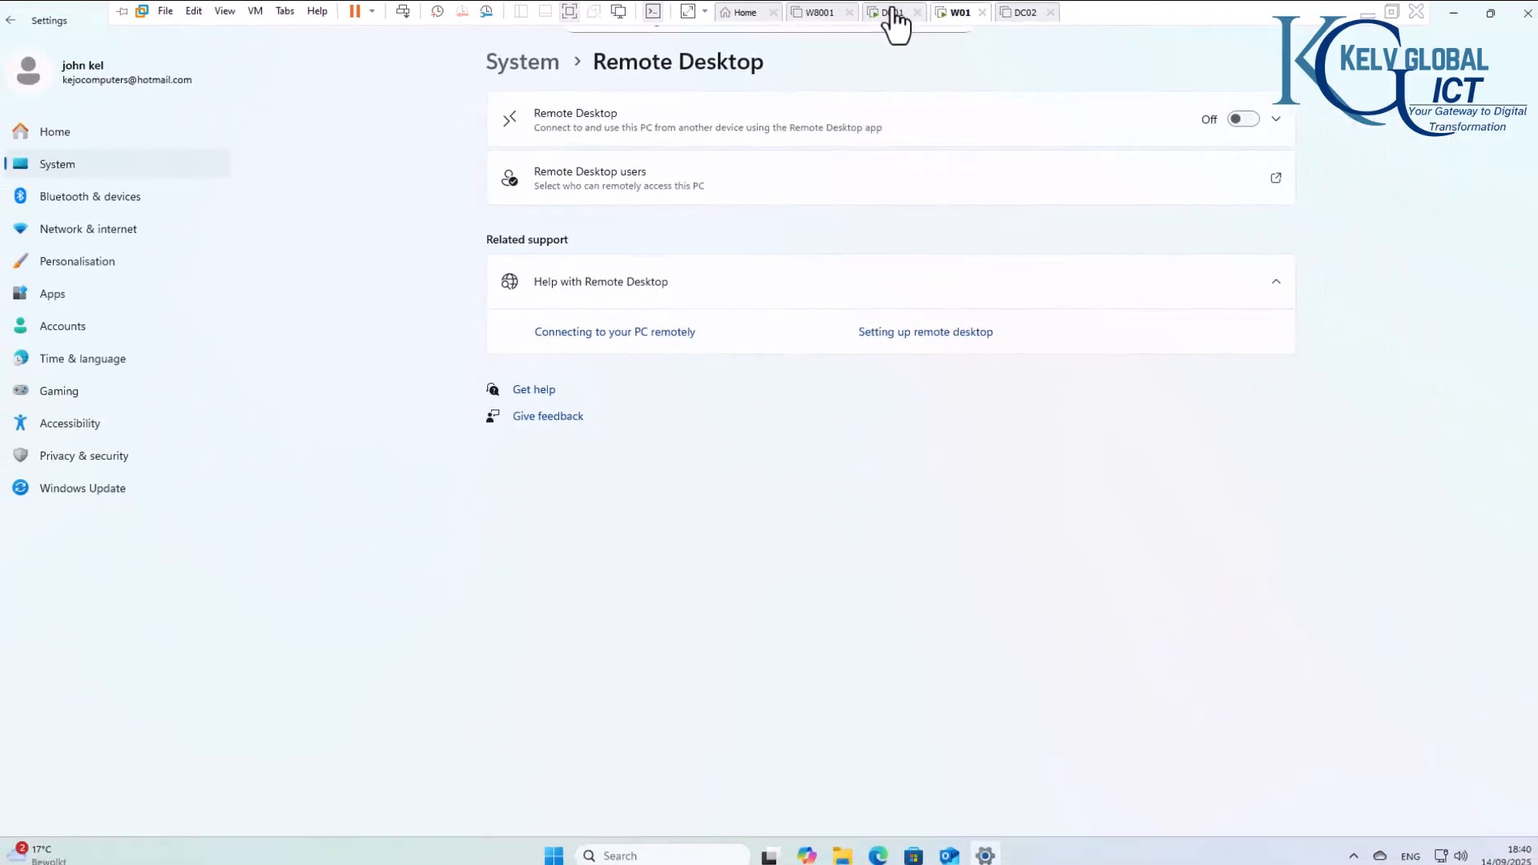
Step: Switch to the DC01 virtual machine and bring up Group Policy Management from Server Manager
click(893, 13)
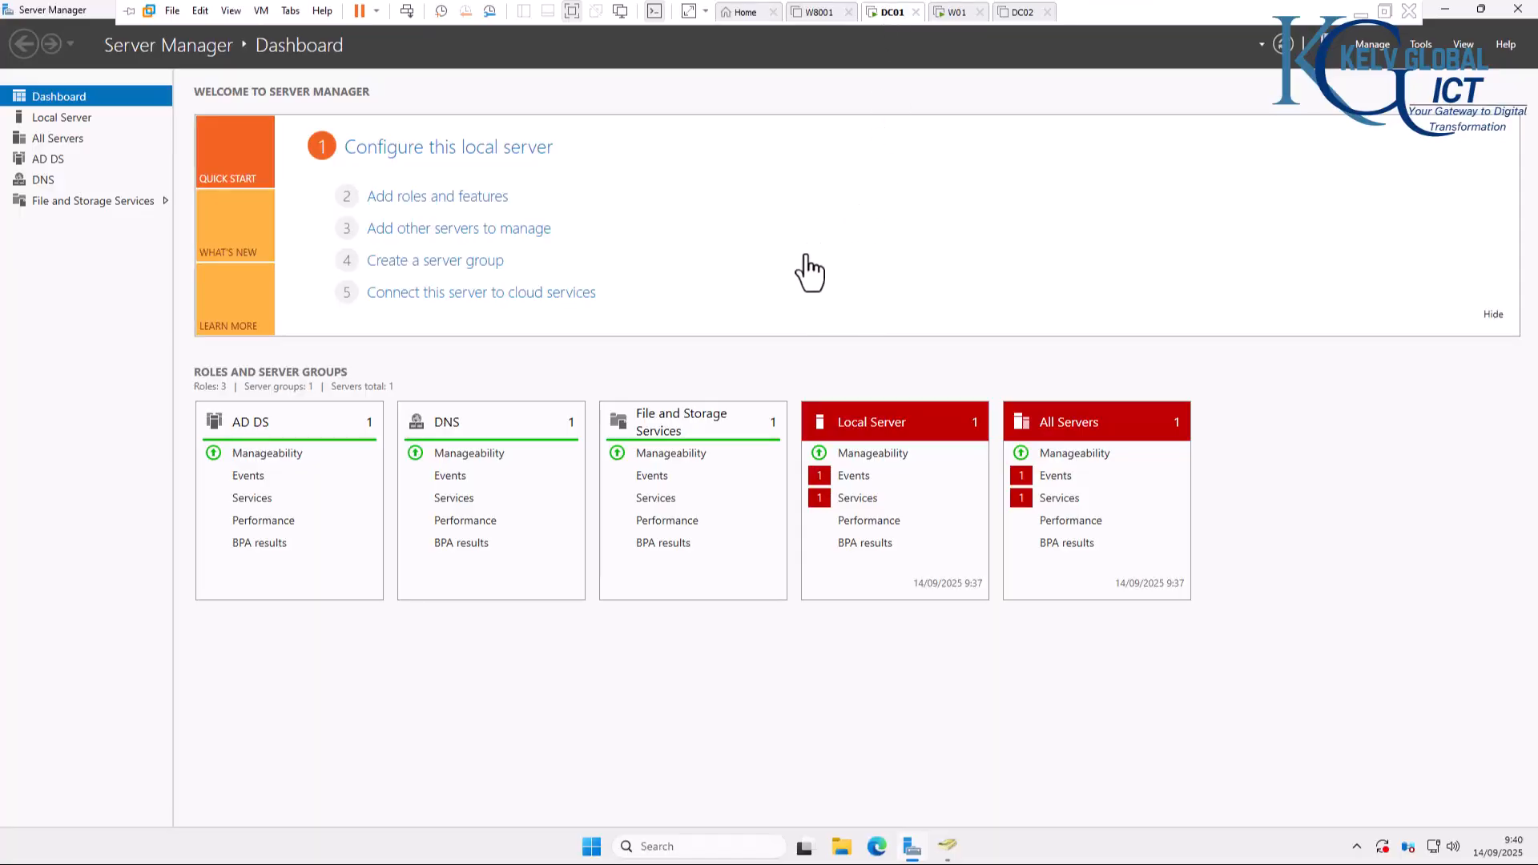
click(1421, 45)
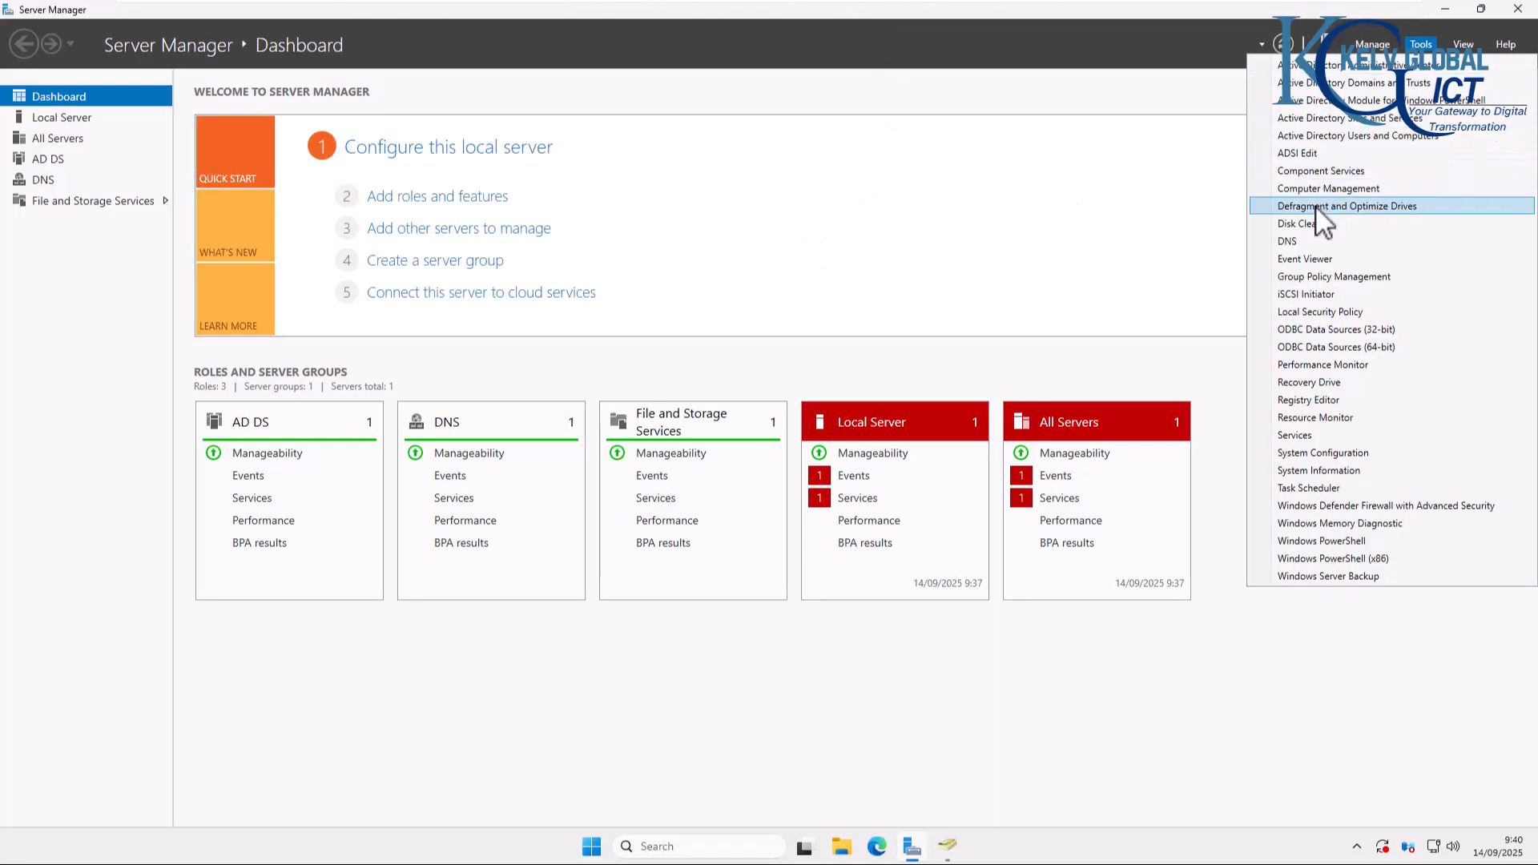
click(1312, 282)
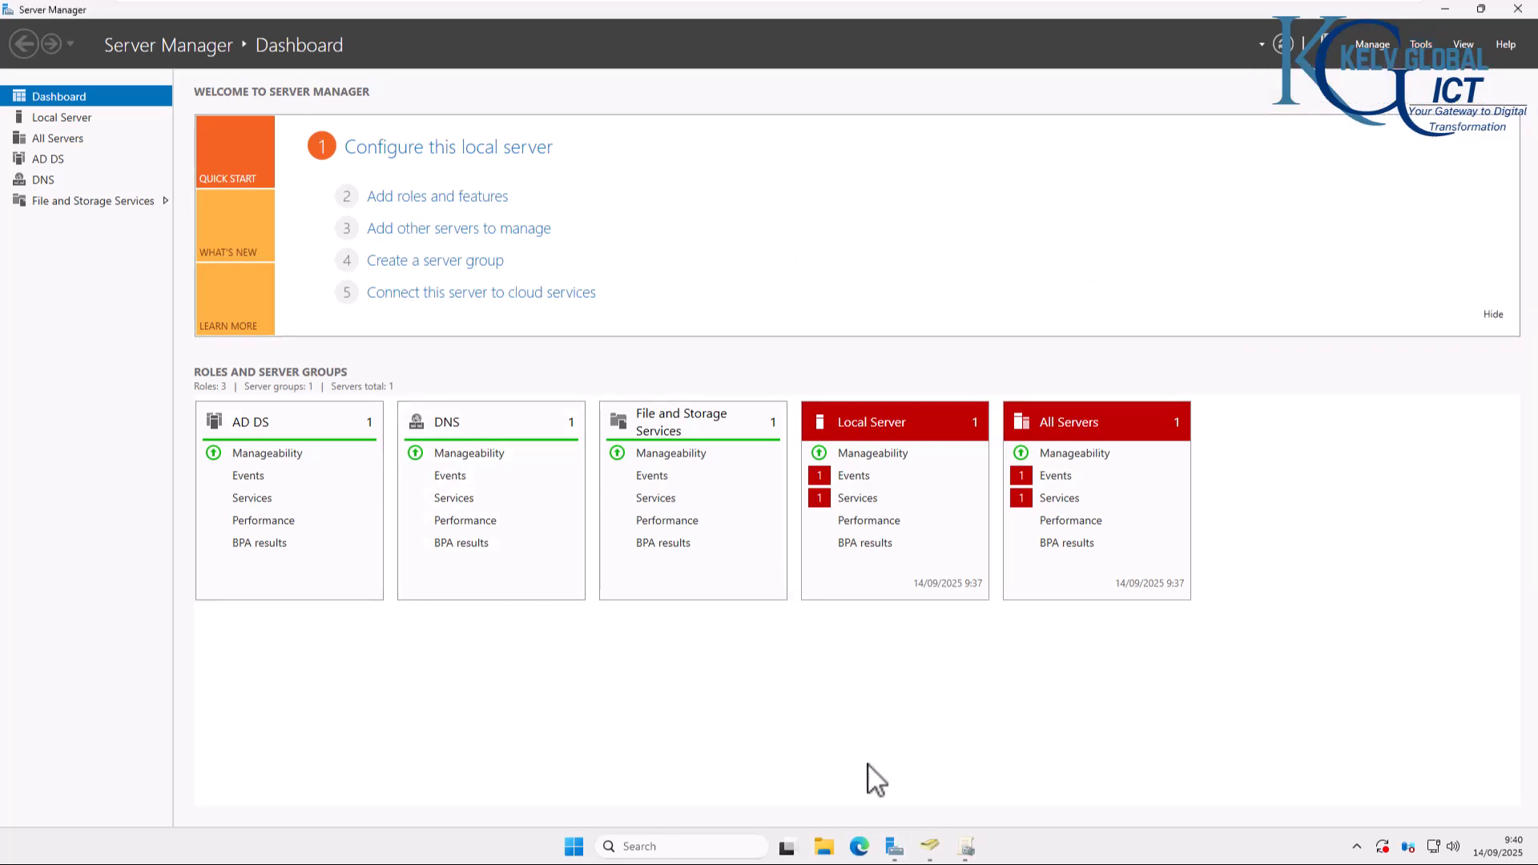
click(967, 848)
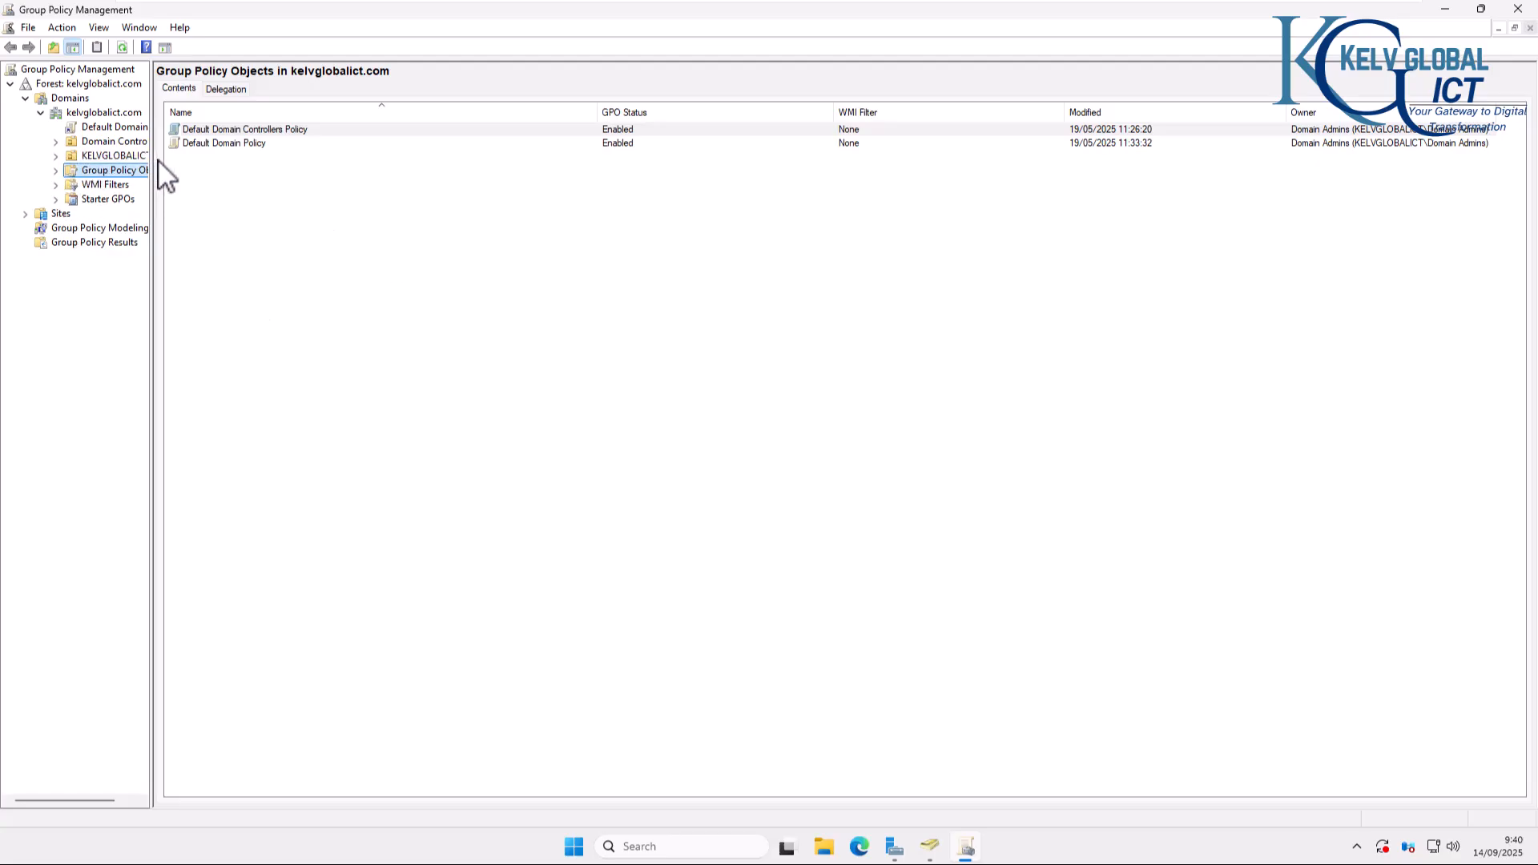
Step: Check in Active Directory Users and Computers which machines are in the CLIENT unit under KELVGLOBALICT > COMPUTERS
click(929, 846)
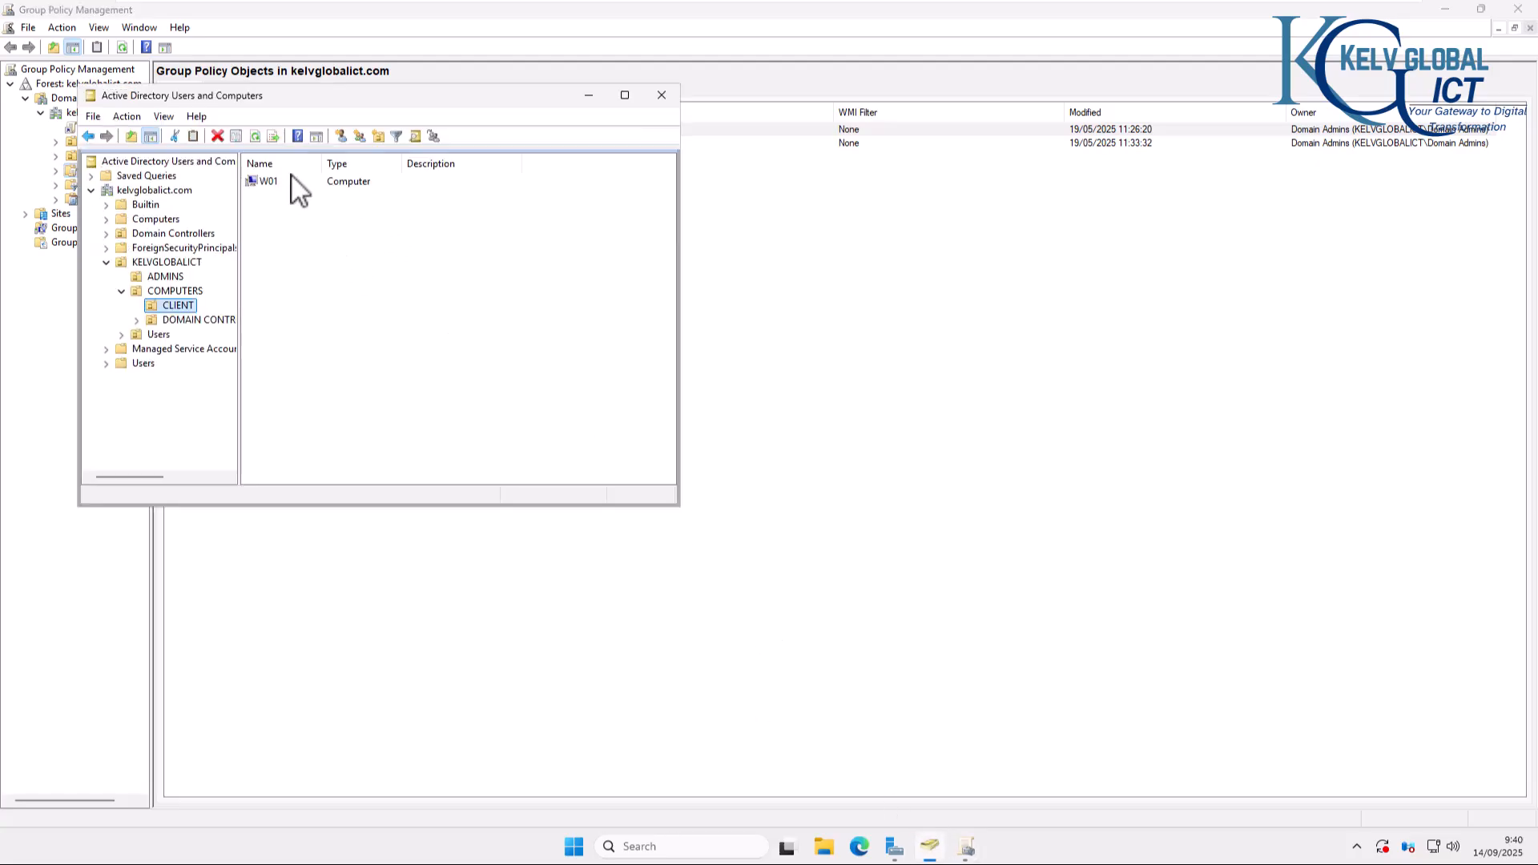
click(151, 264)
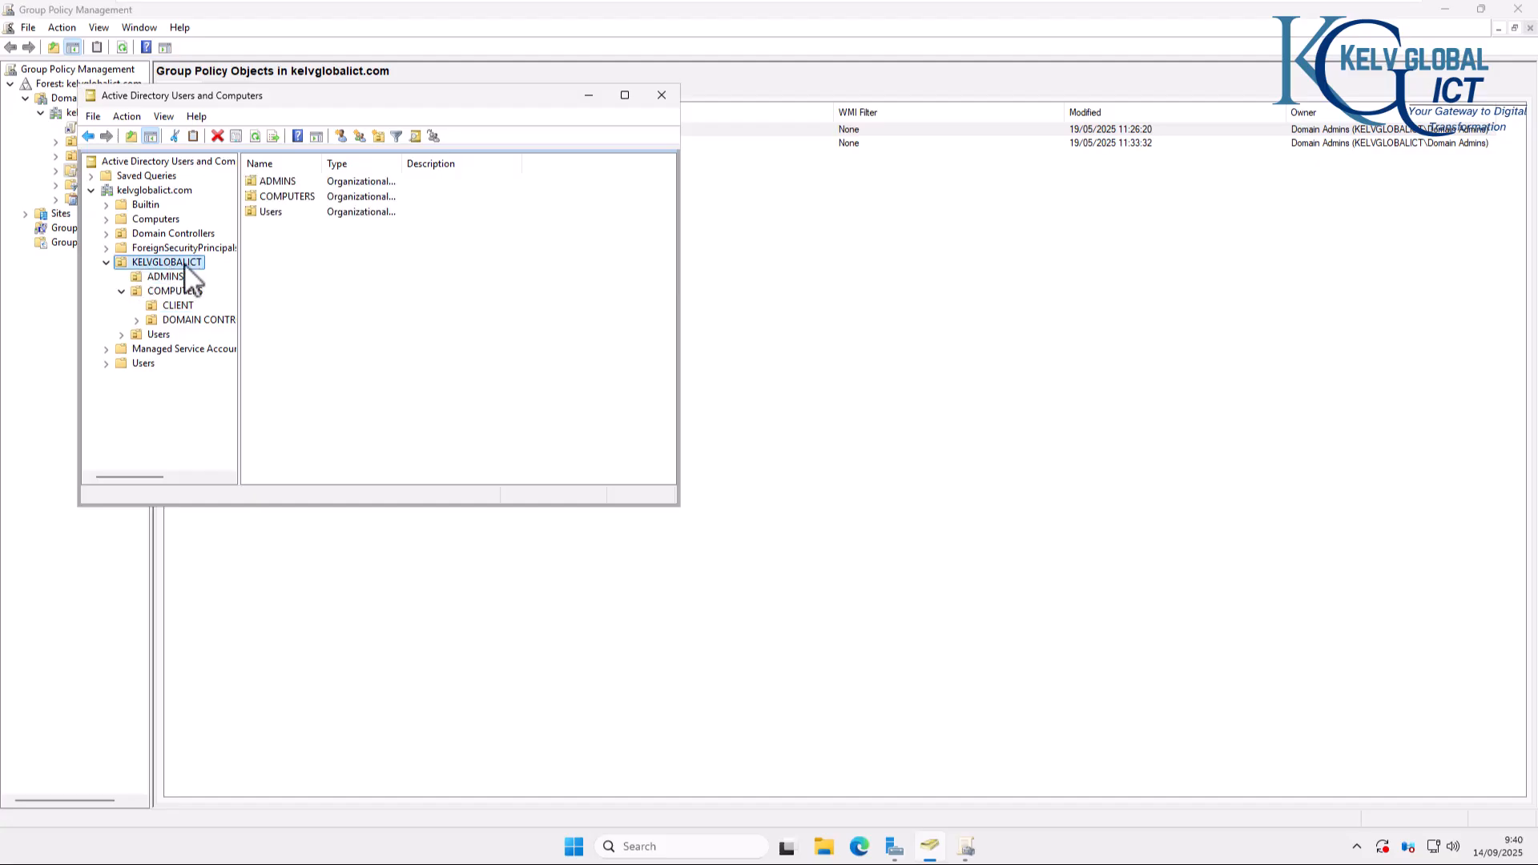
click(174, 291)
click(172, 306)
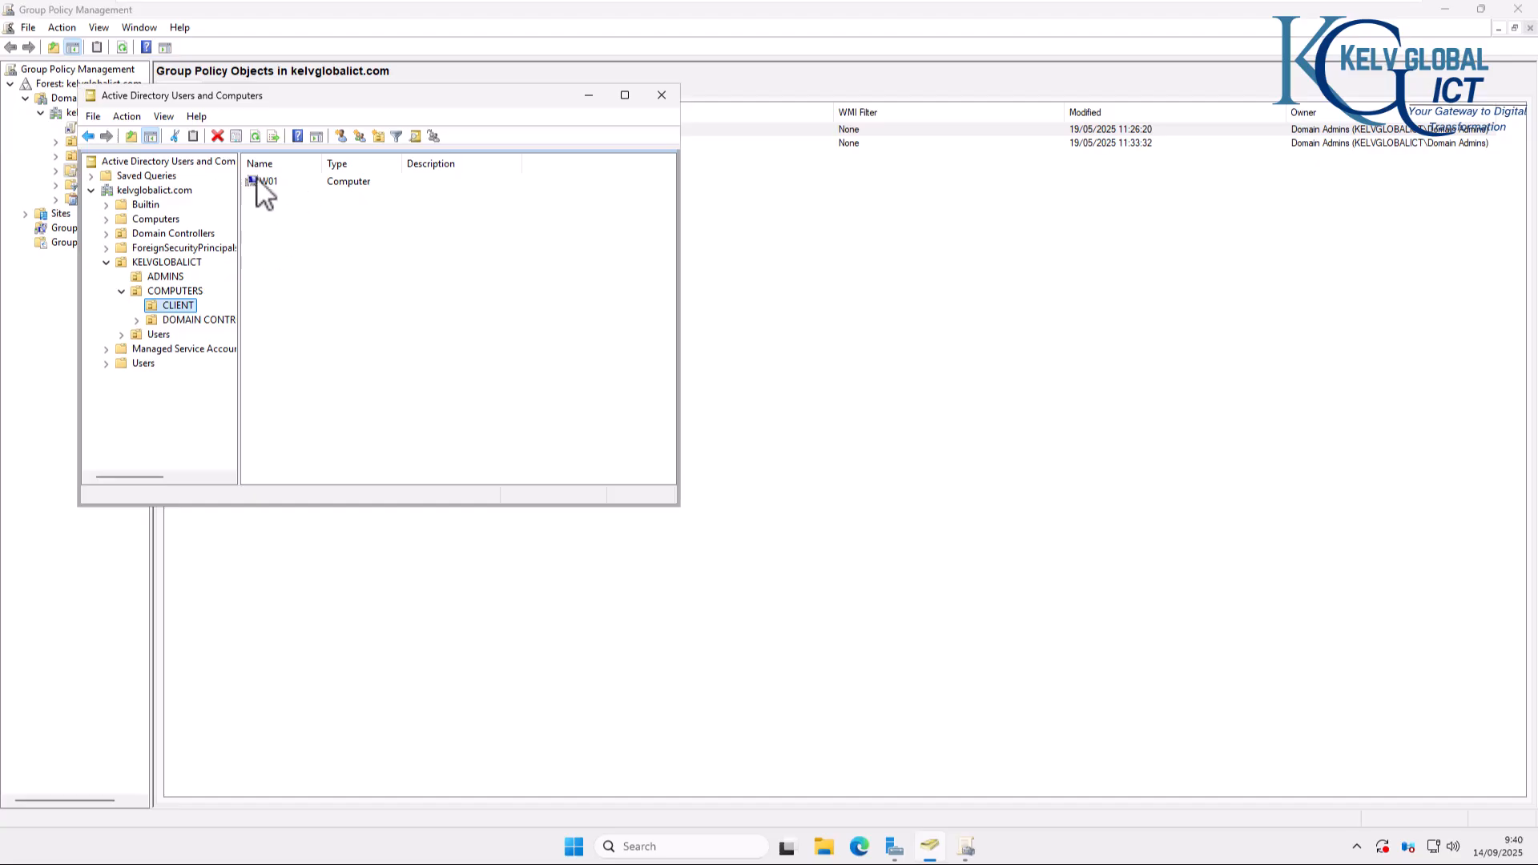
click(588, 95)
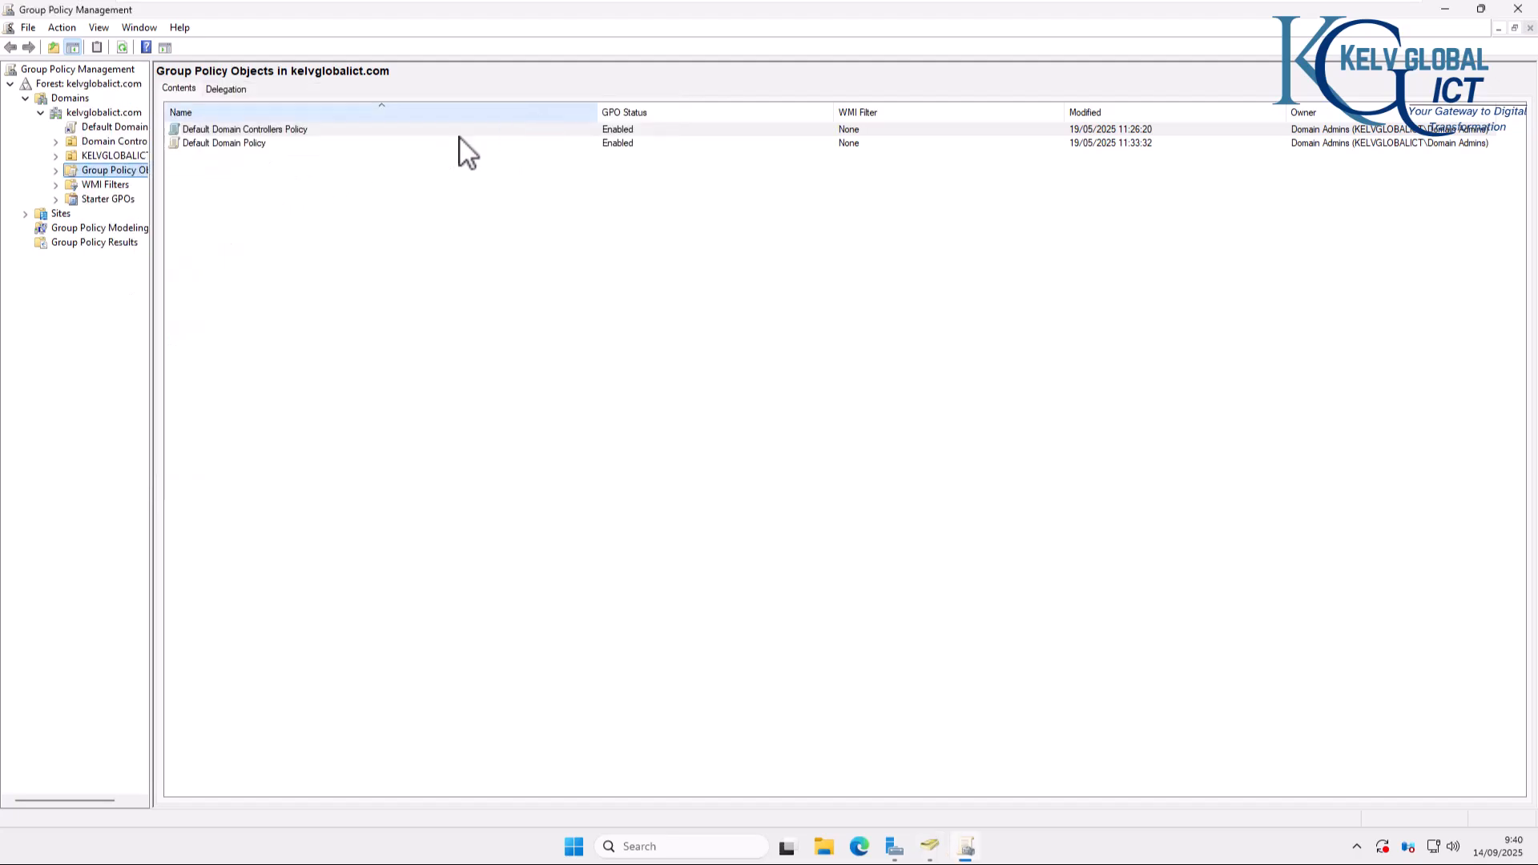
Step: Create a GPO named RDP-Connection linked to the CLIENT unit under KELVGLOBALICT > COMPUTERS, without a starter GPO
click(88, 155)
click(56, 156)
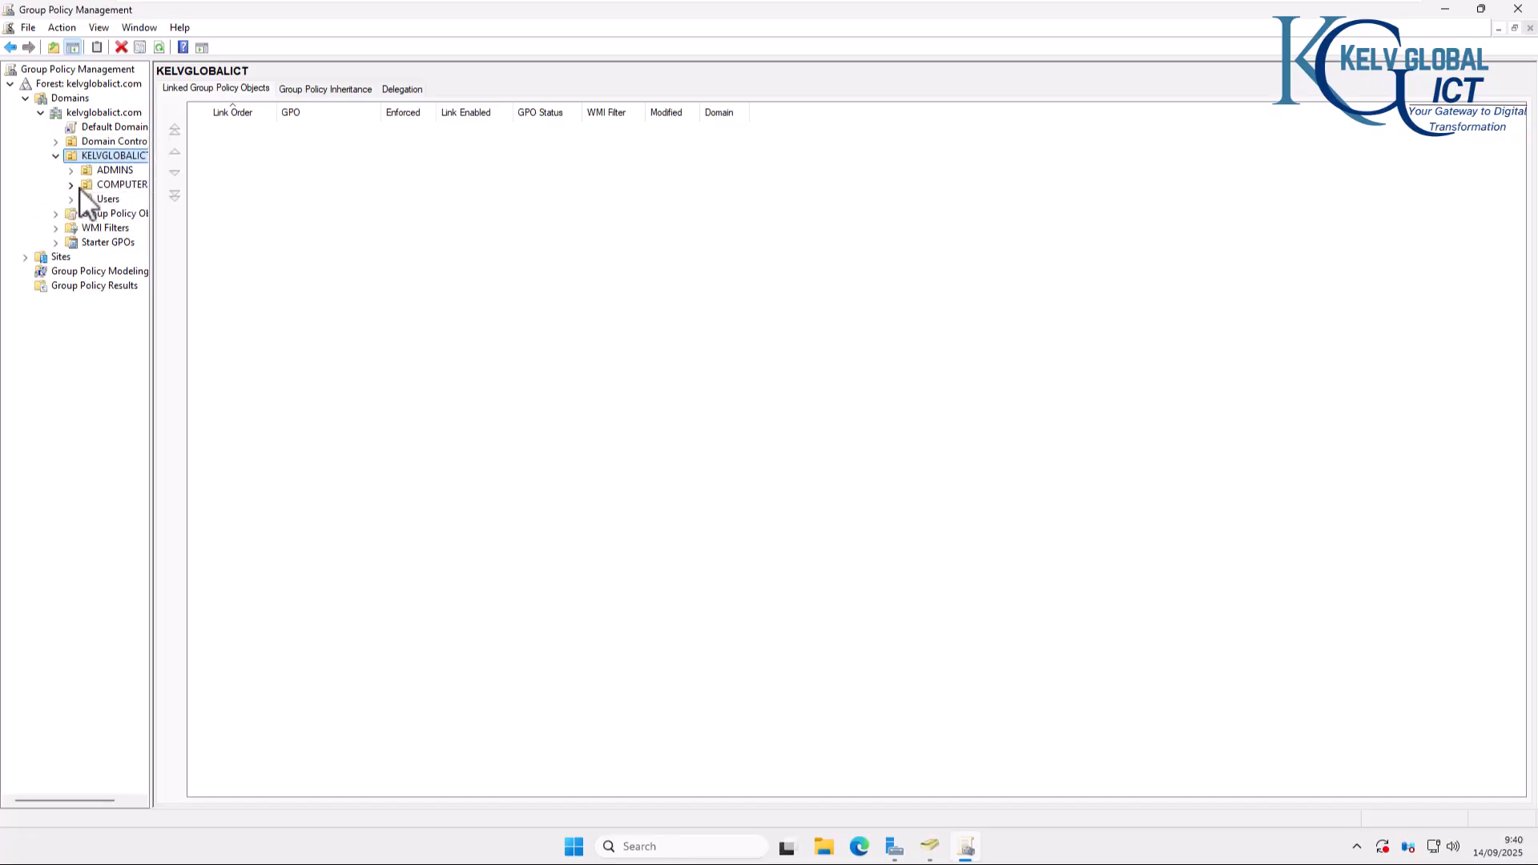
click(70, 185)
click(116, 200)
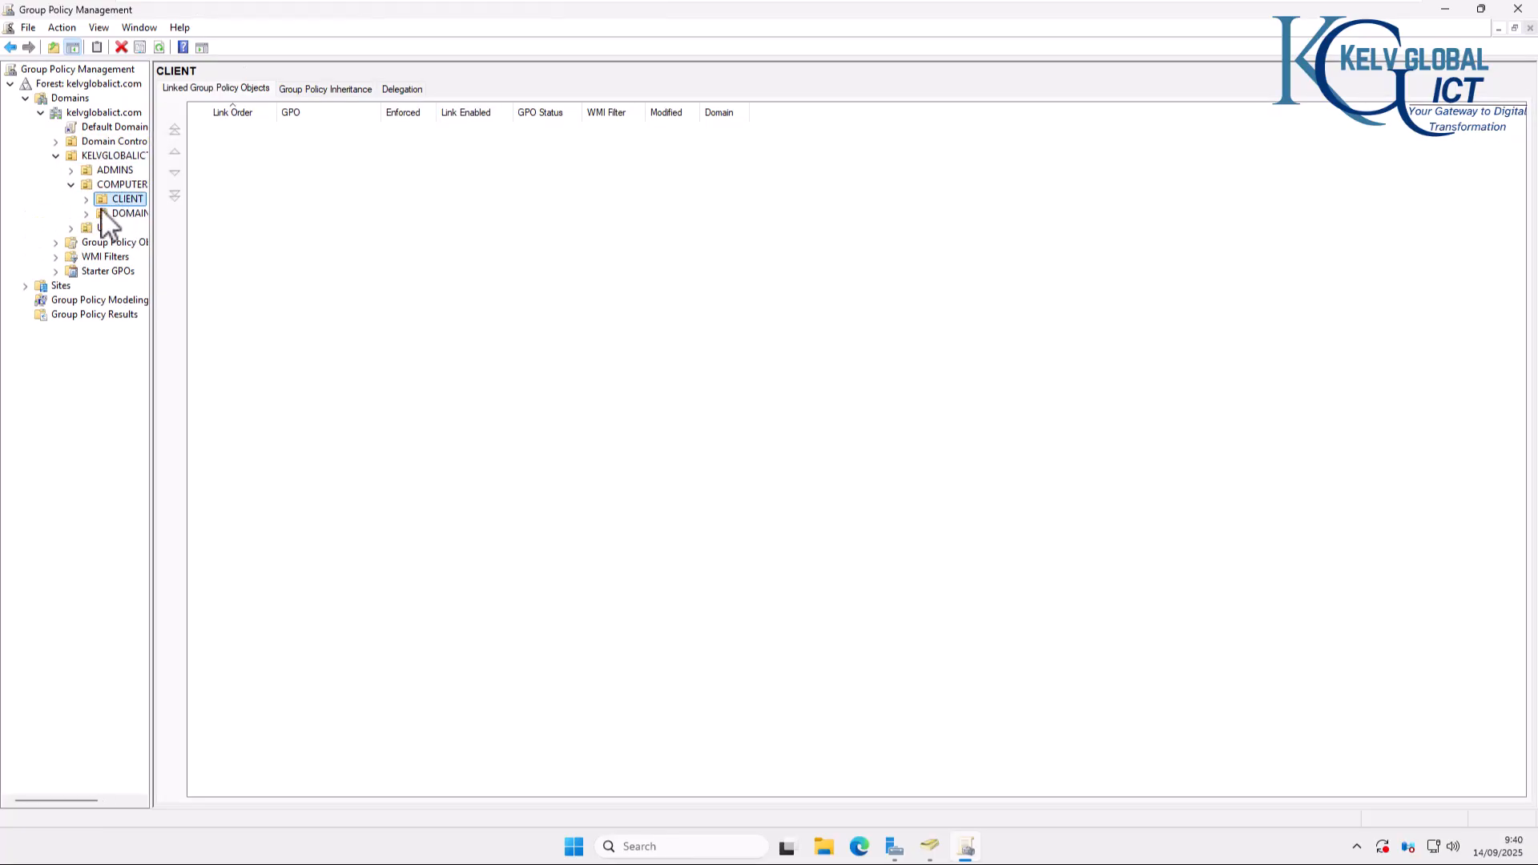
click(86, 200)
right_click(128, 209)
click(241, 209)
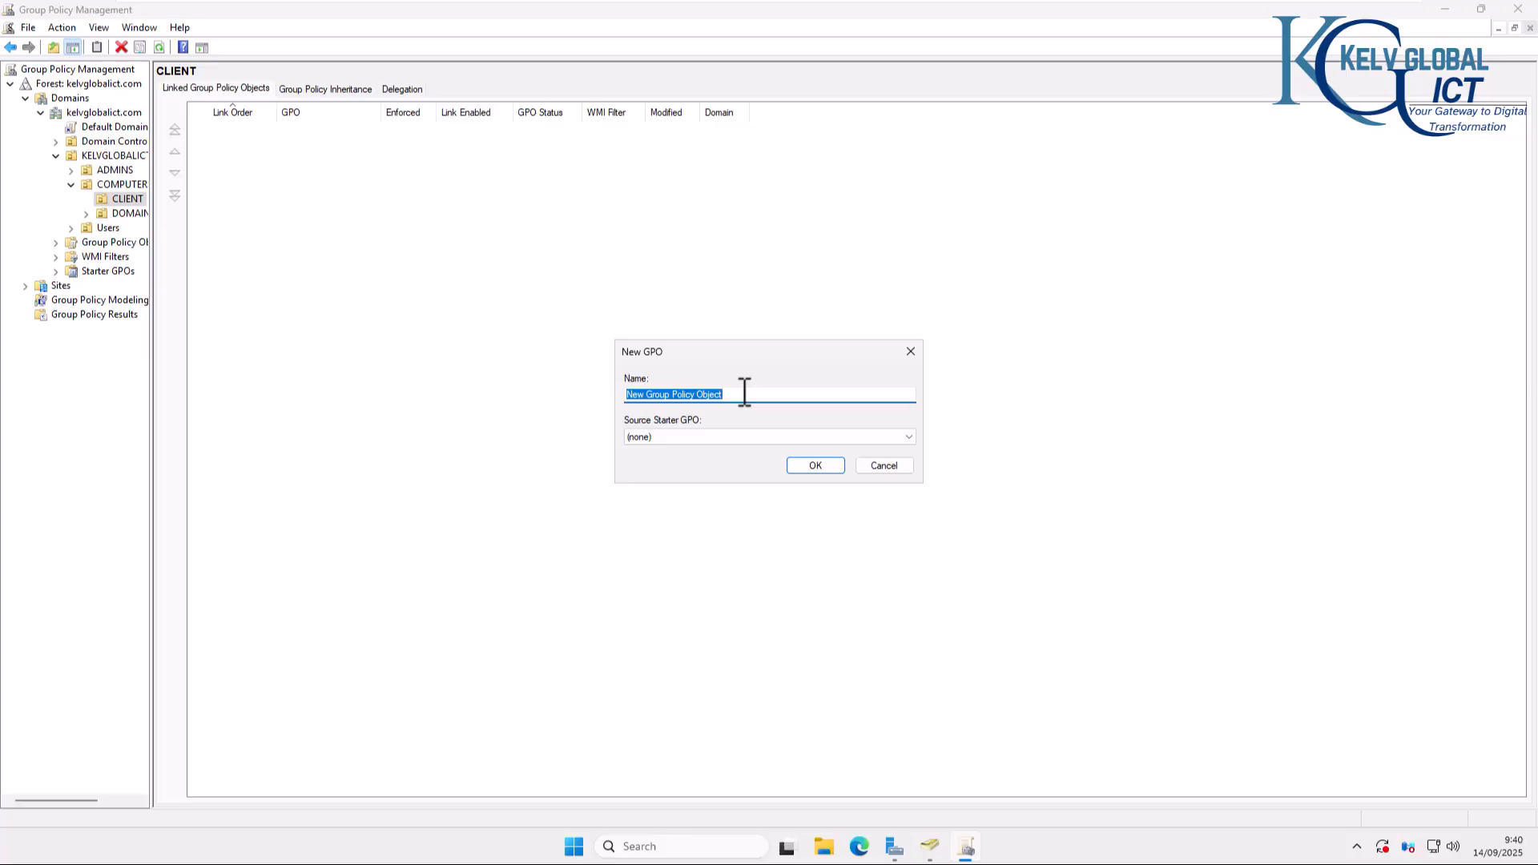
text(RDP-Connection)
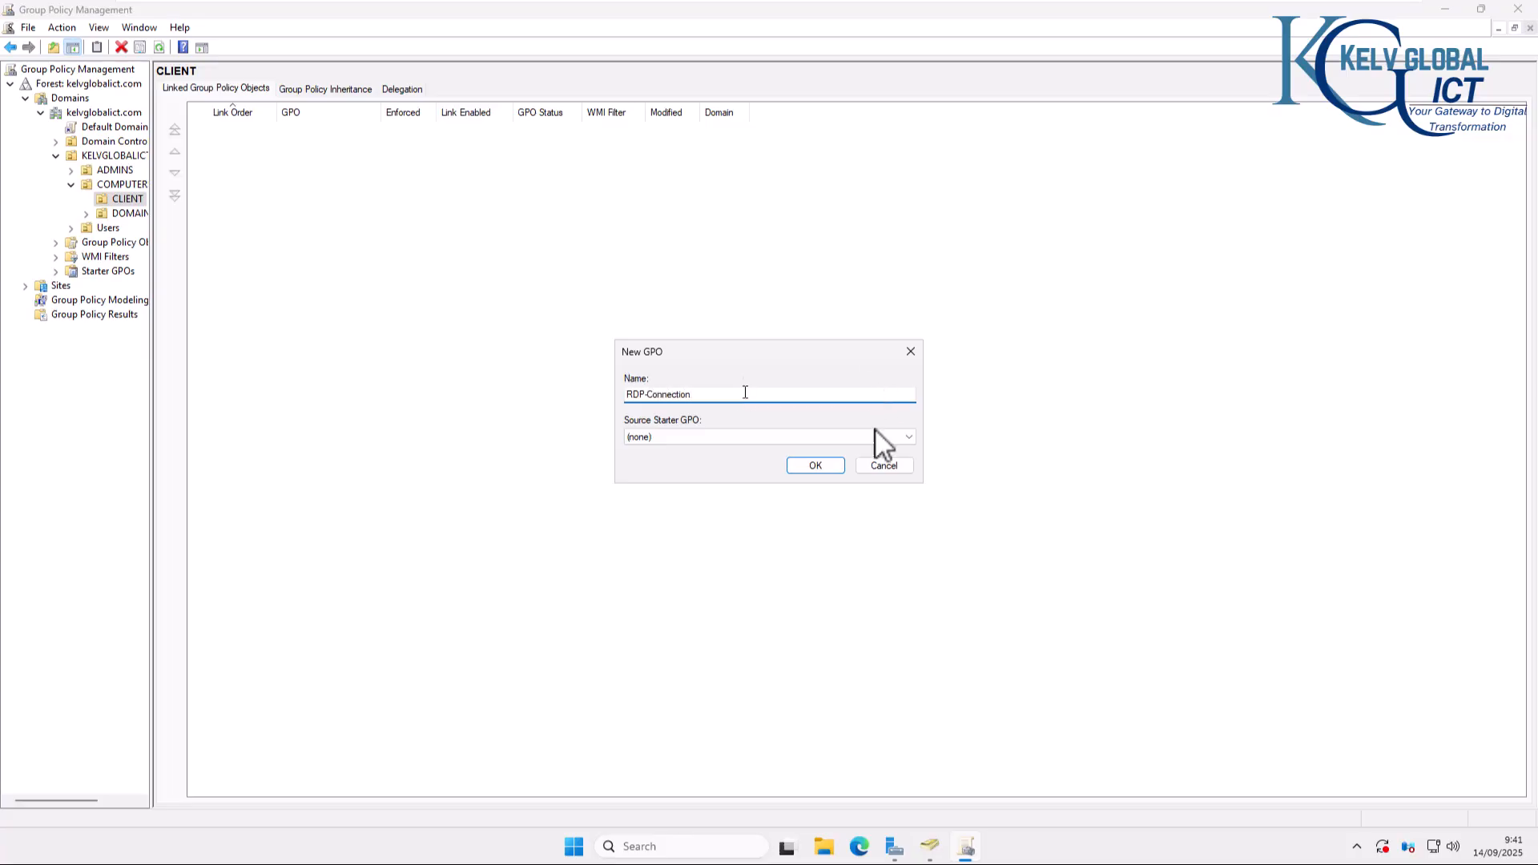
click(827, 467)
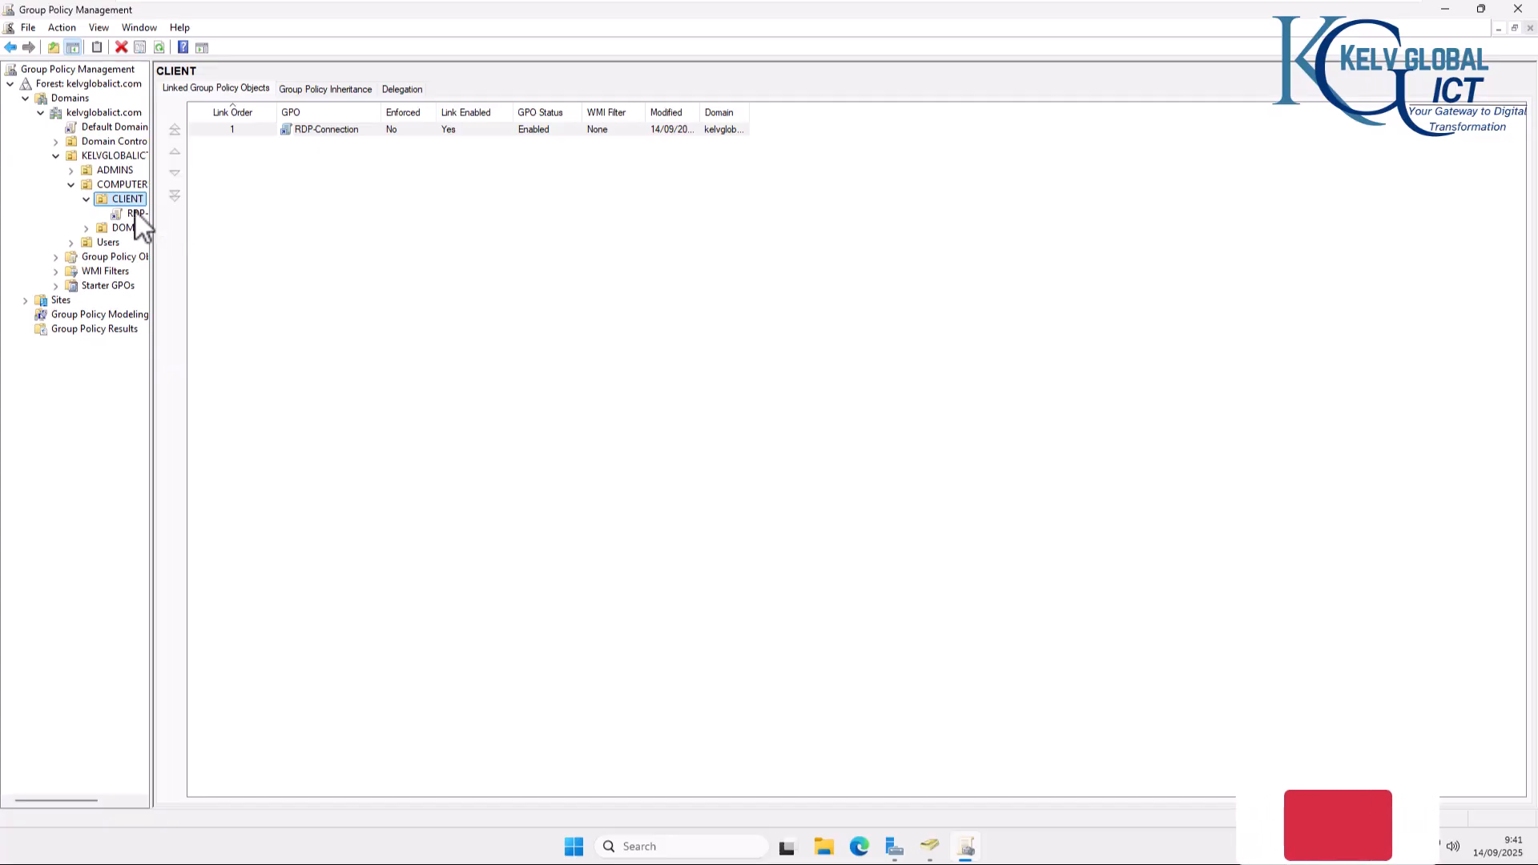
Step: Open the RDP-Connection GPO for editing and expand Windows Components under the Computer Configuration administrative templates, enlarging the window and tree
right_click(148, 214)
click(177, 221)
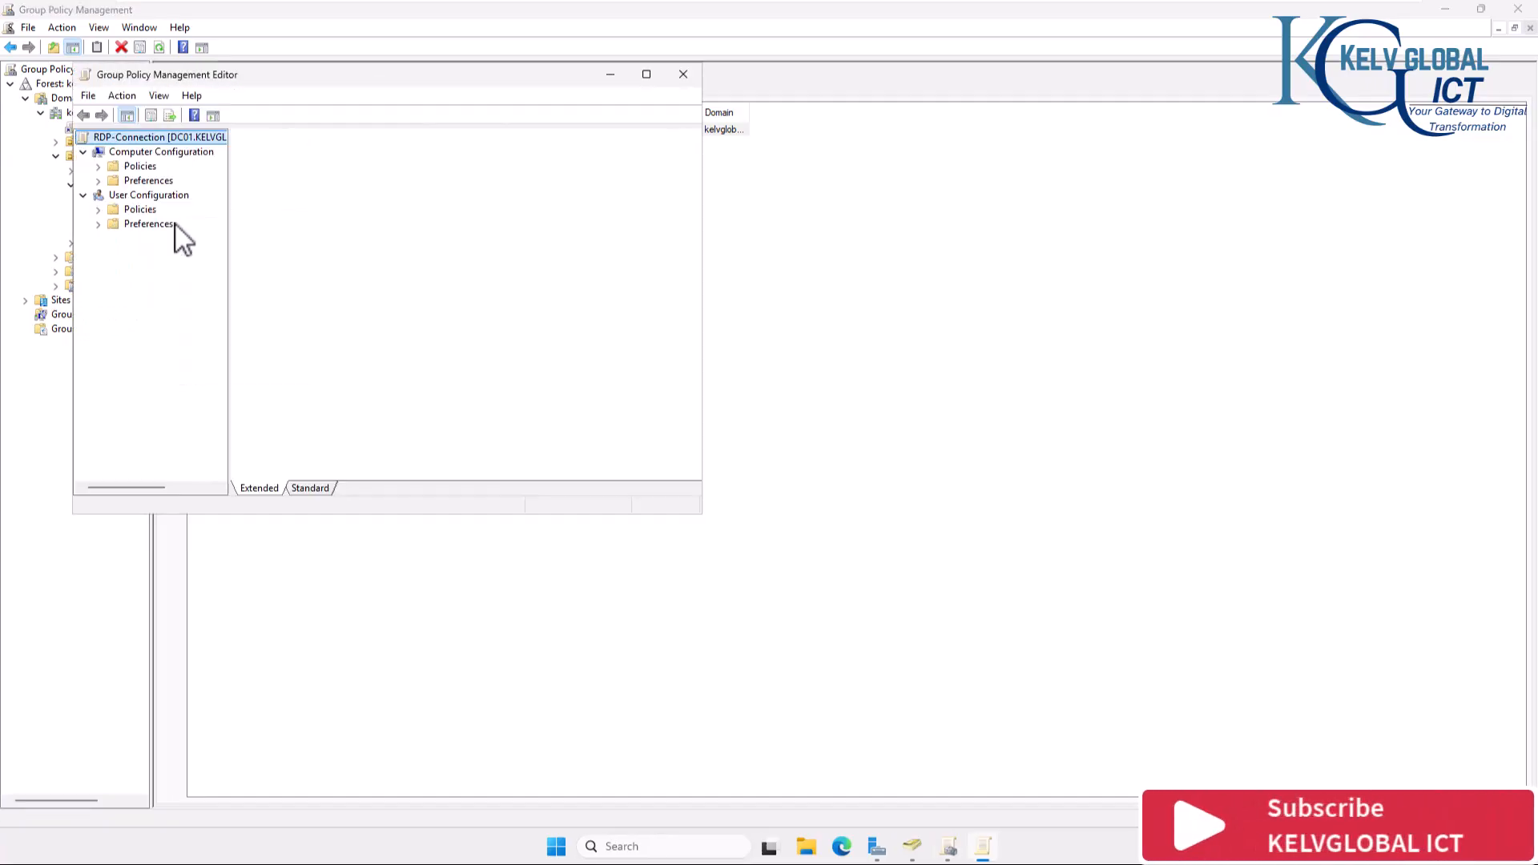
click(98, 167)
click(112, 209)
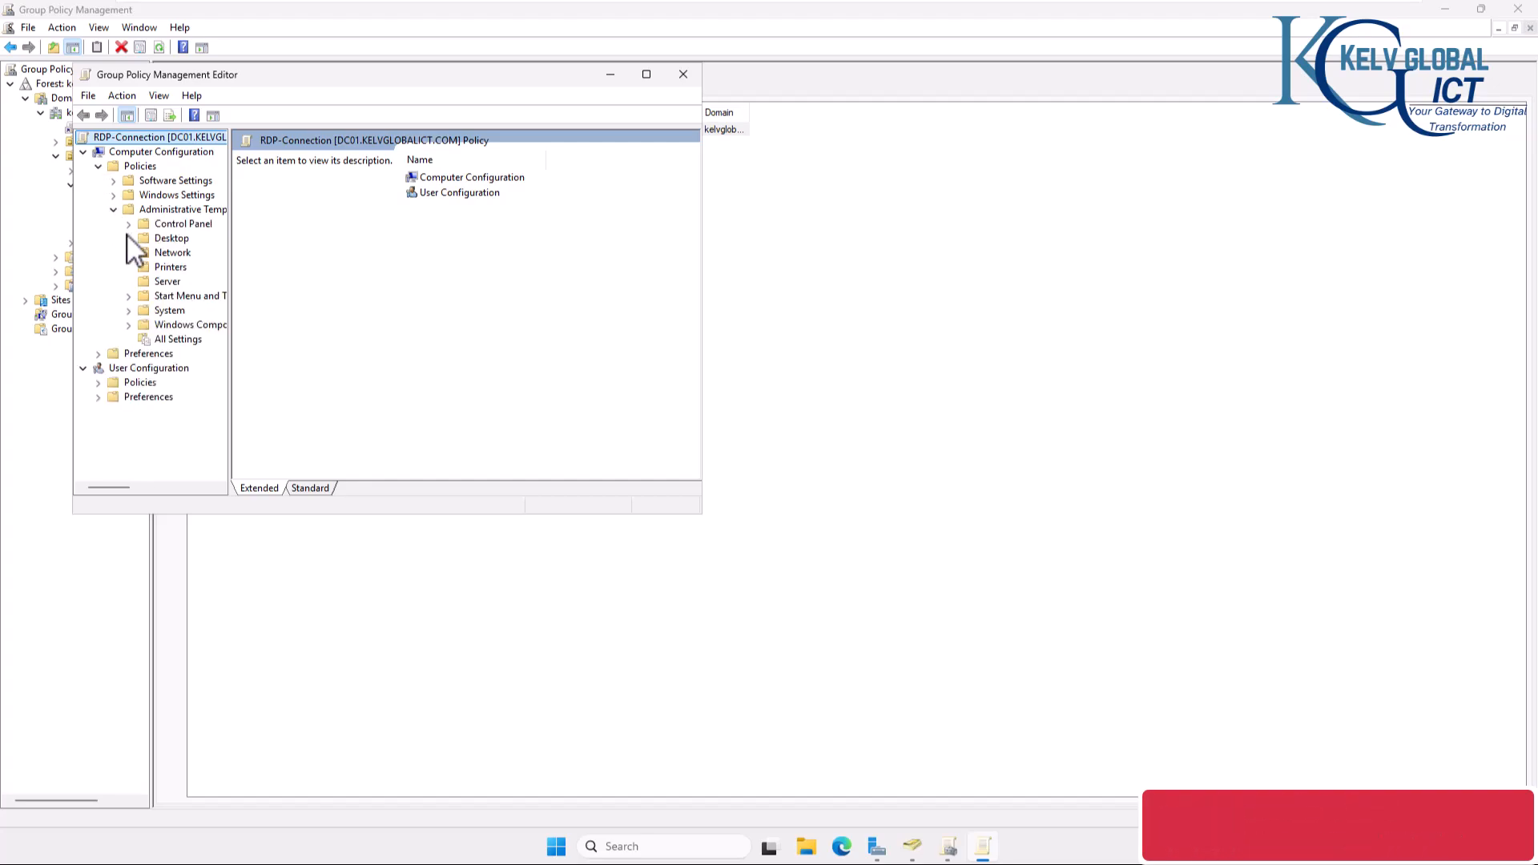
click(128, 325)
click(646, 76)
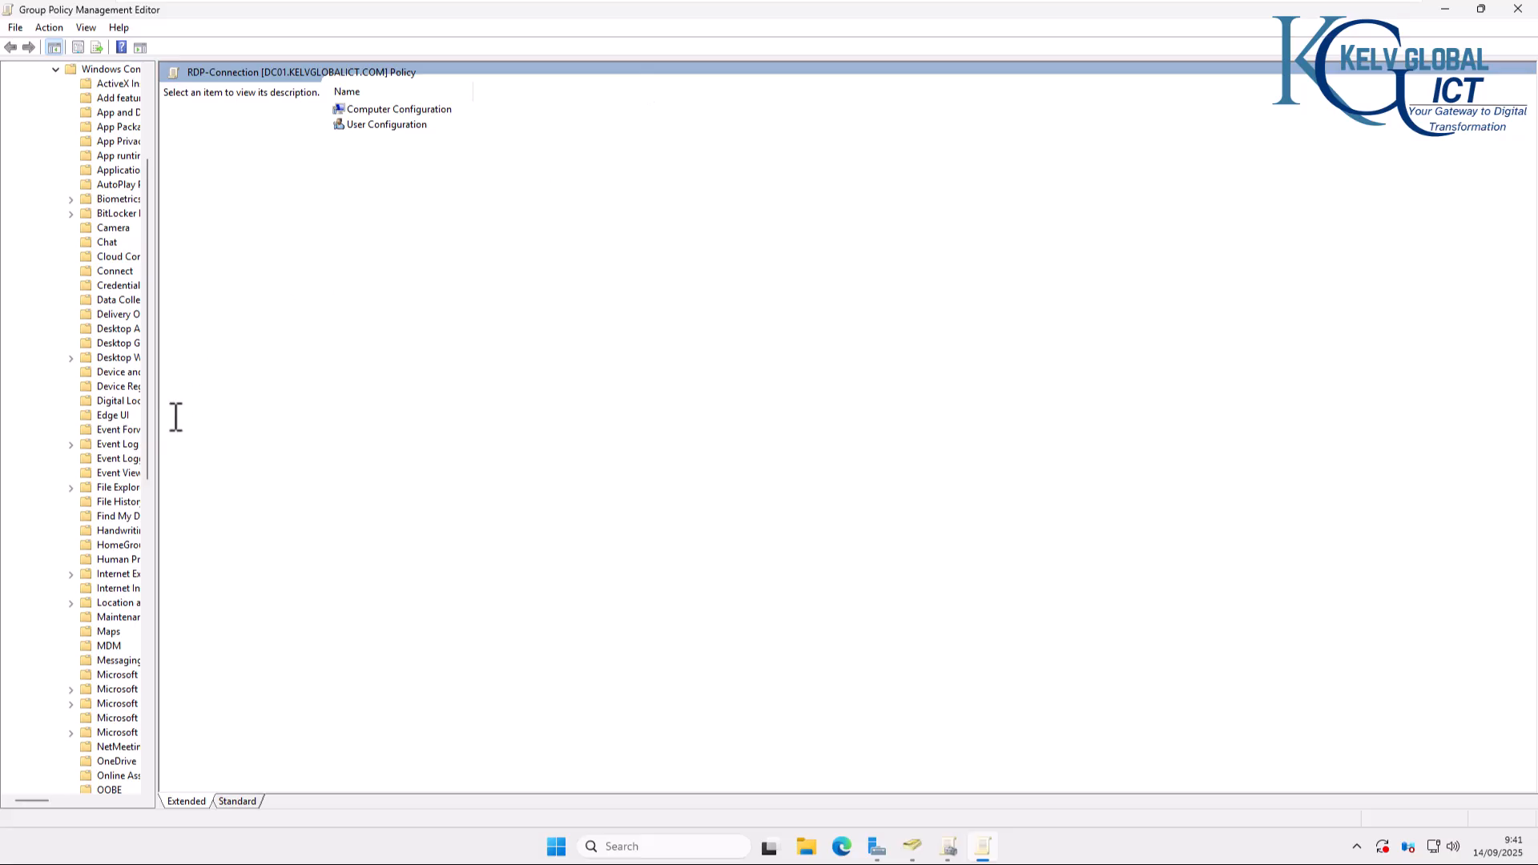
drag(158, 444, 312, 442)
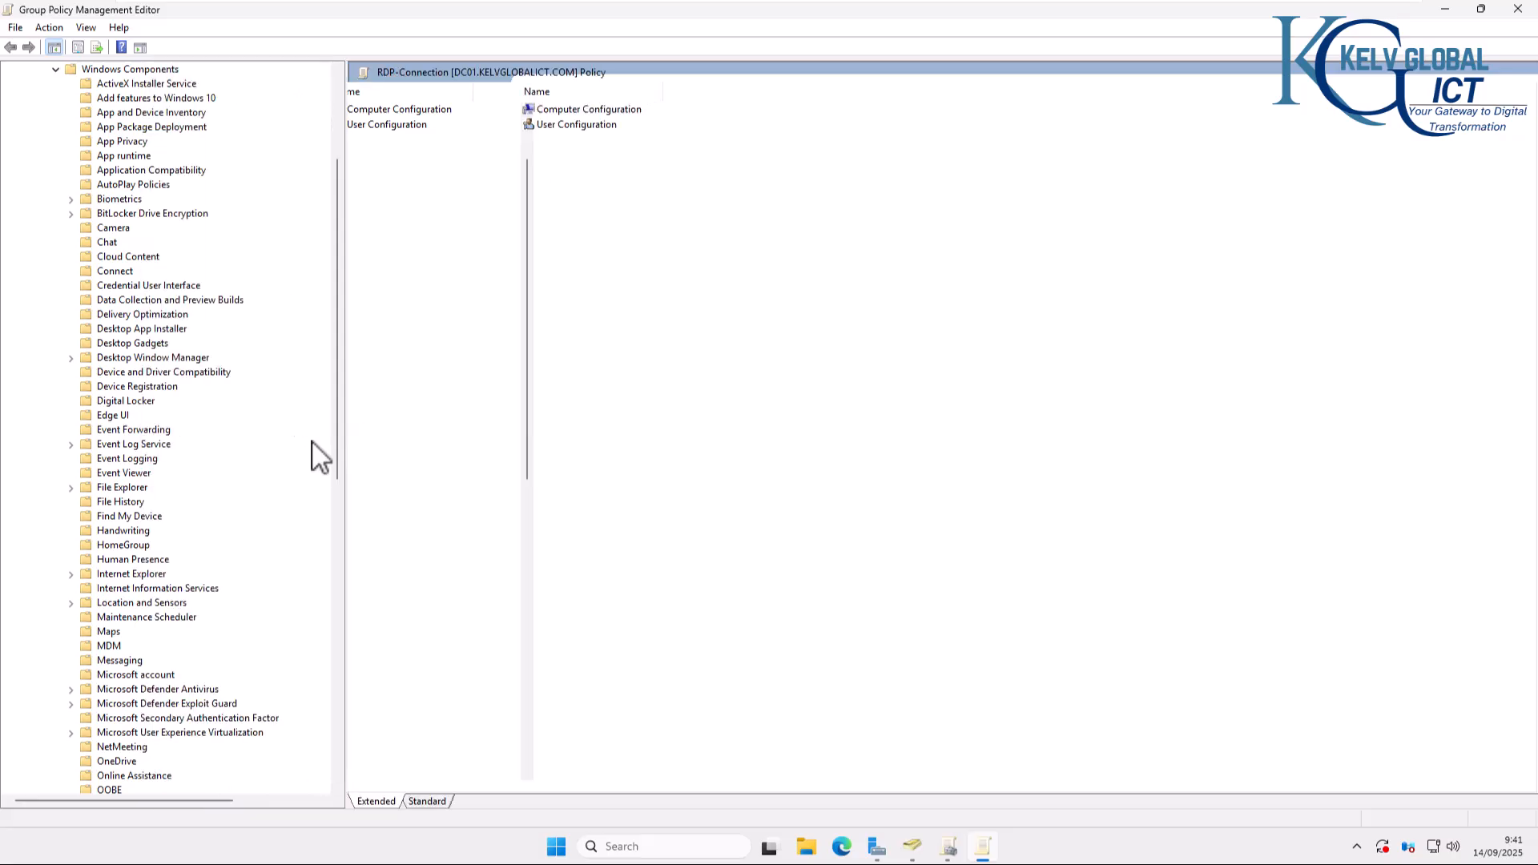
Step: Show the Connections policies of Remote Desktop Session Host, under Remote Desktop Services in Windows Components
click(102, 430)
key(r)
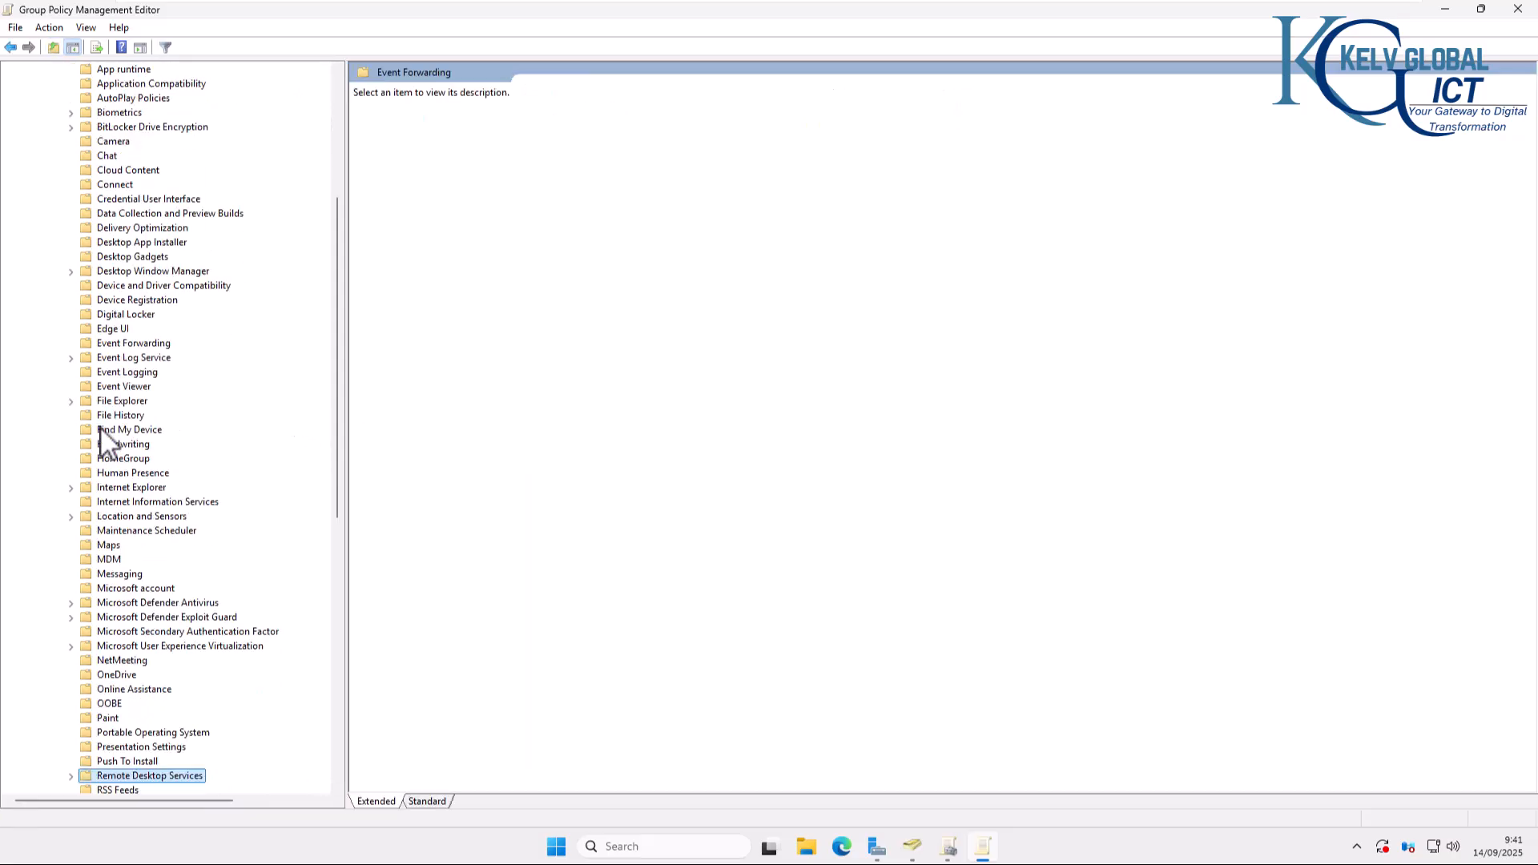
scroll(147, 553, down, 9)
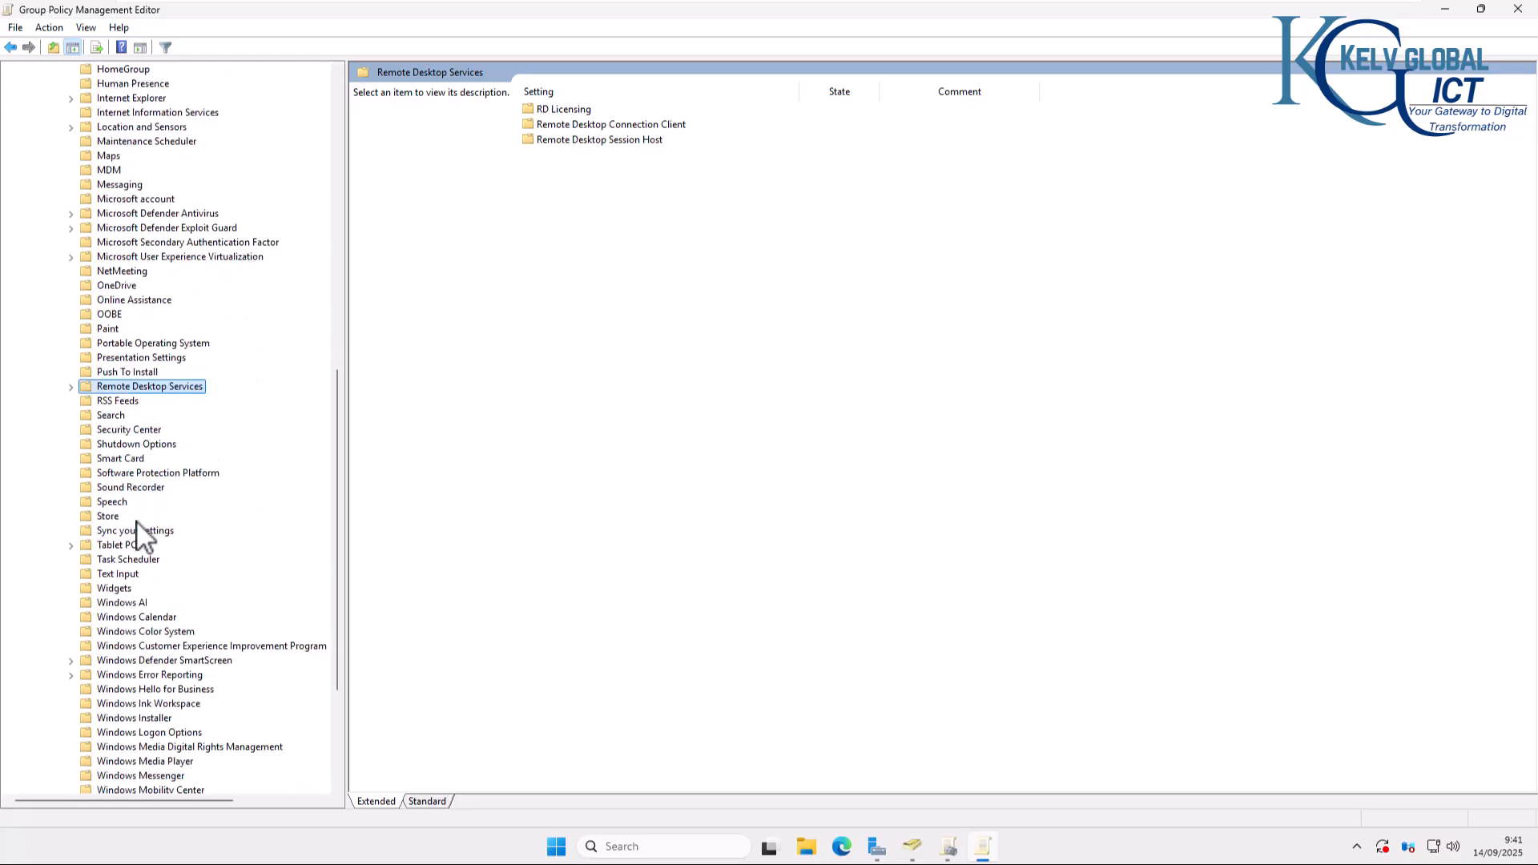
click(70, 386)
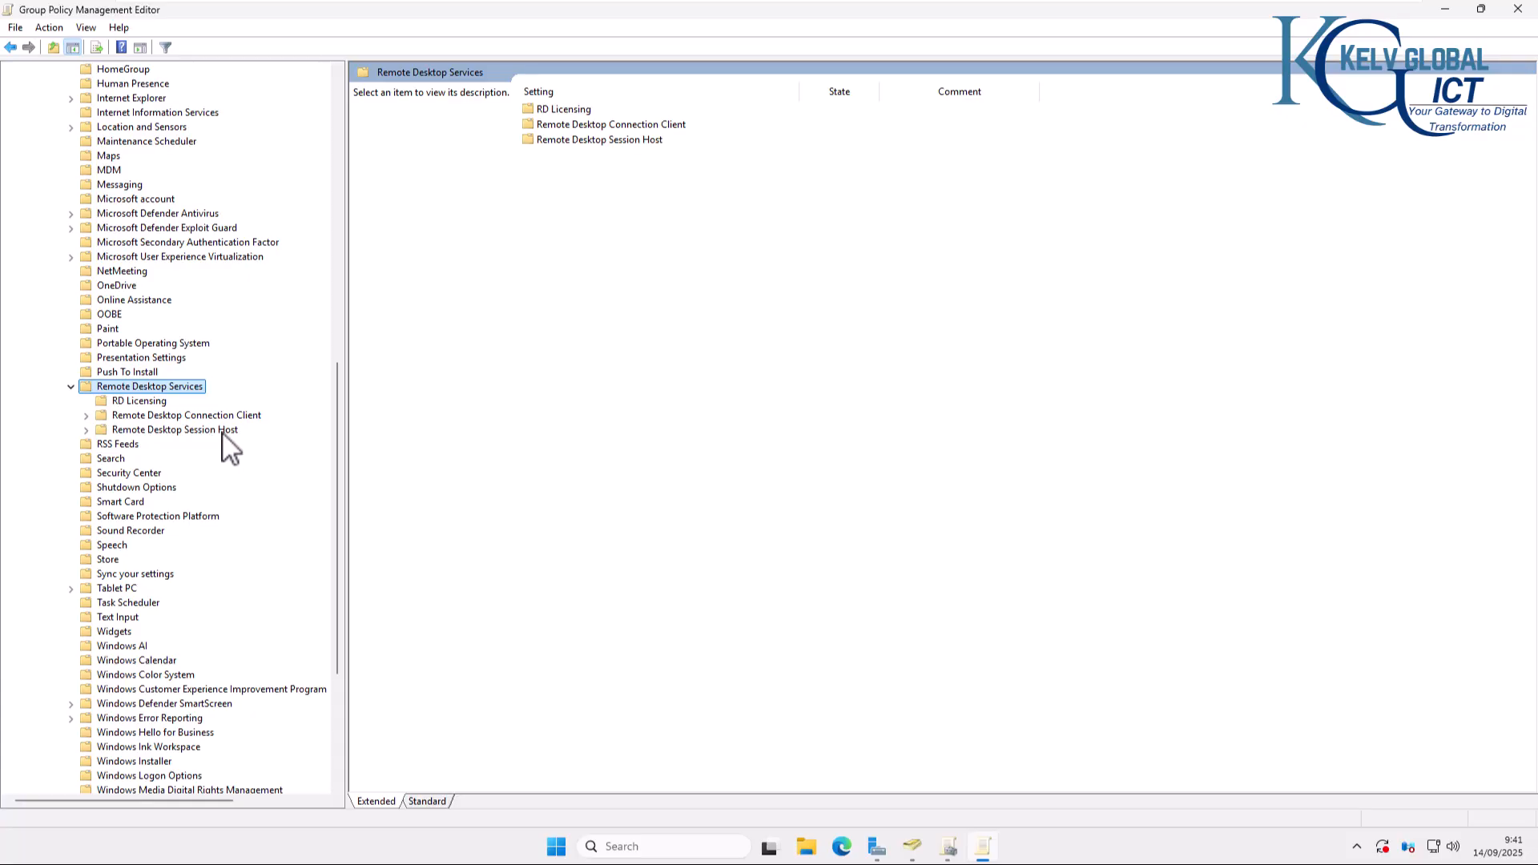
click(86, 430)
click(152, 459)
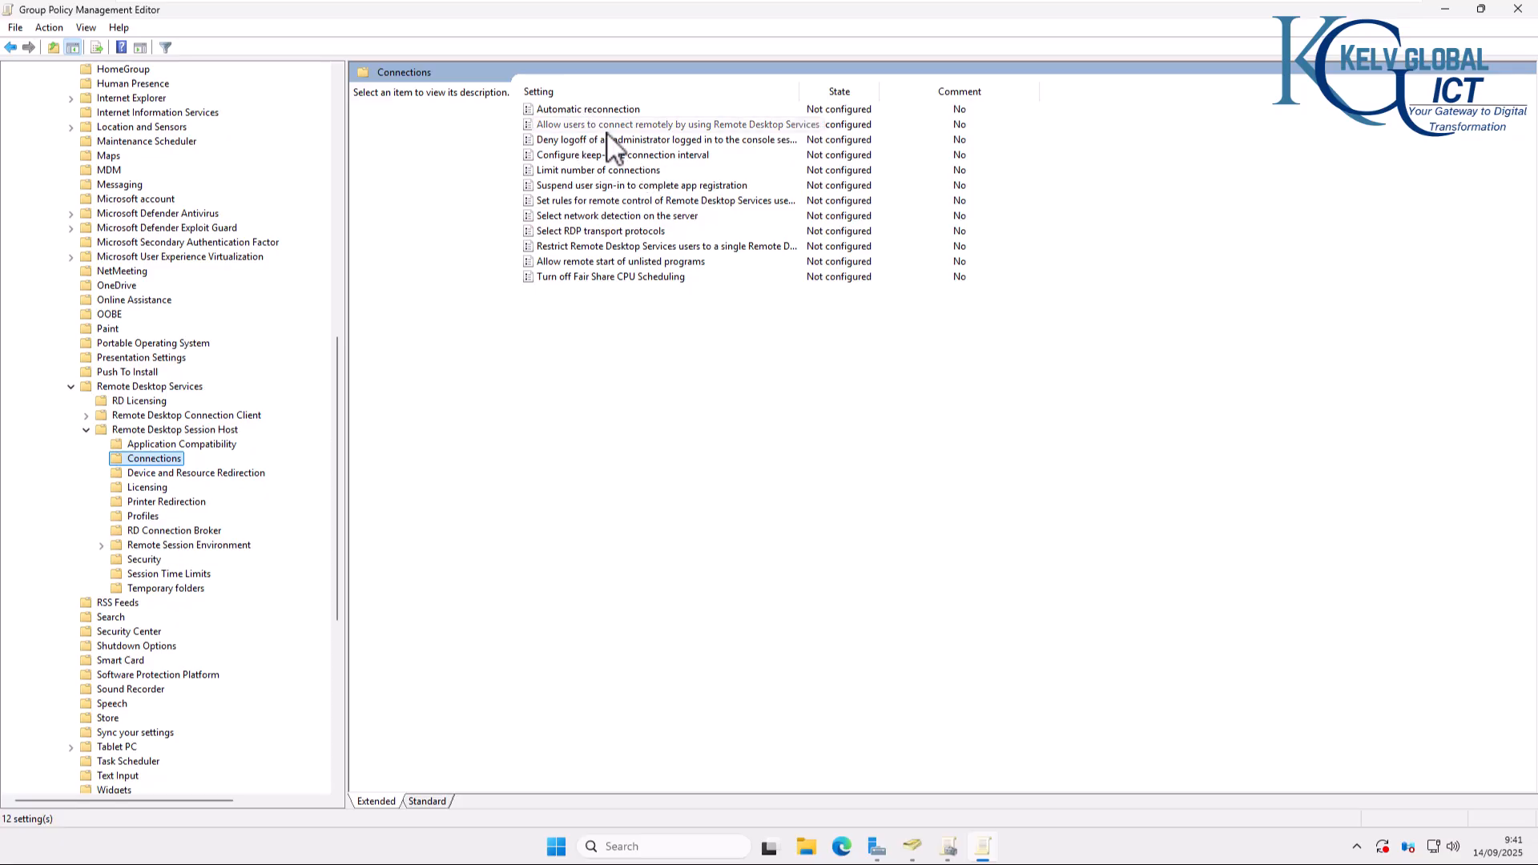
Step: Enable "Allow users to connect remotely by using Remote Desktop Services" and add a comment stating who configured it
double_click(664, 127)
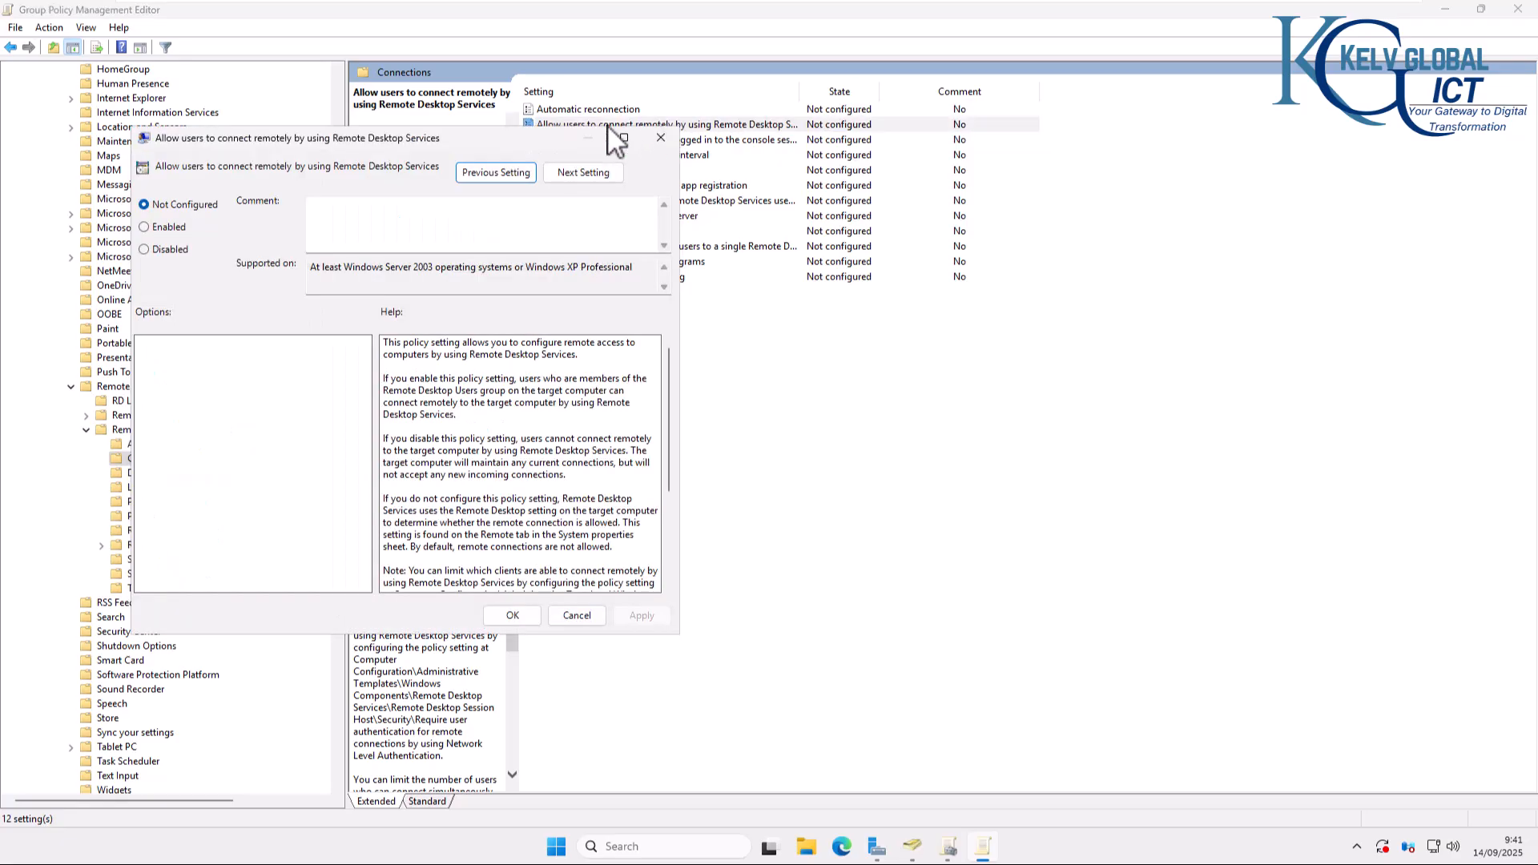
click(170, 230)
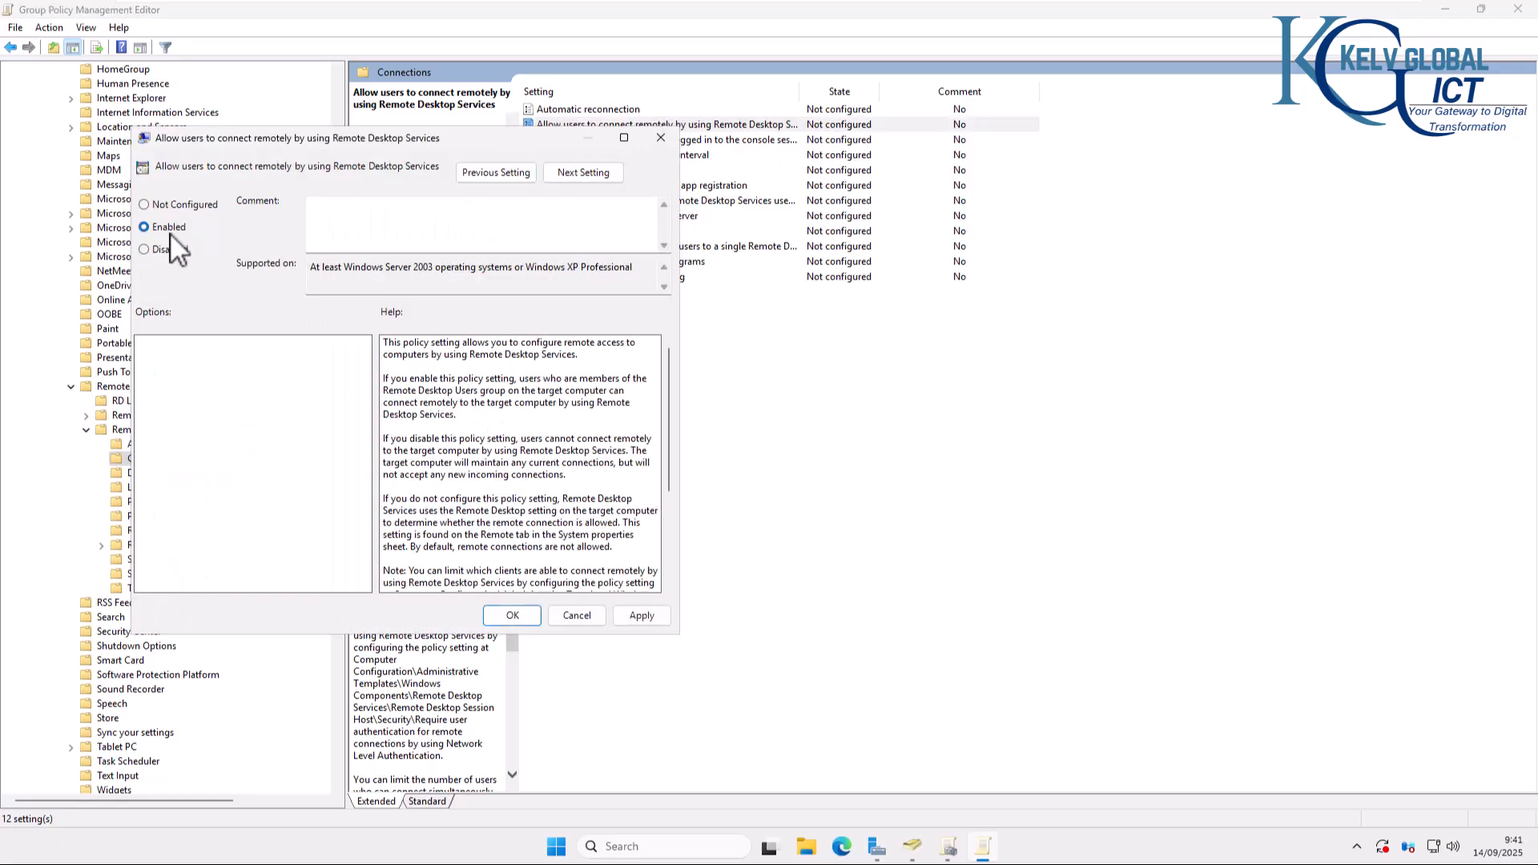
click(360, 213)
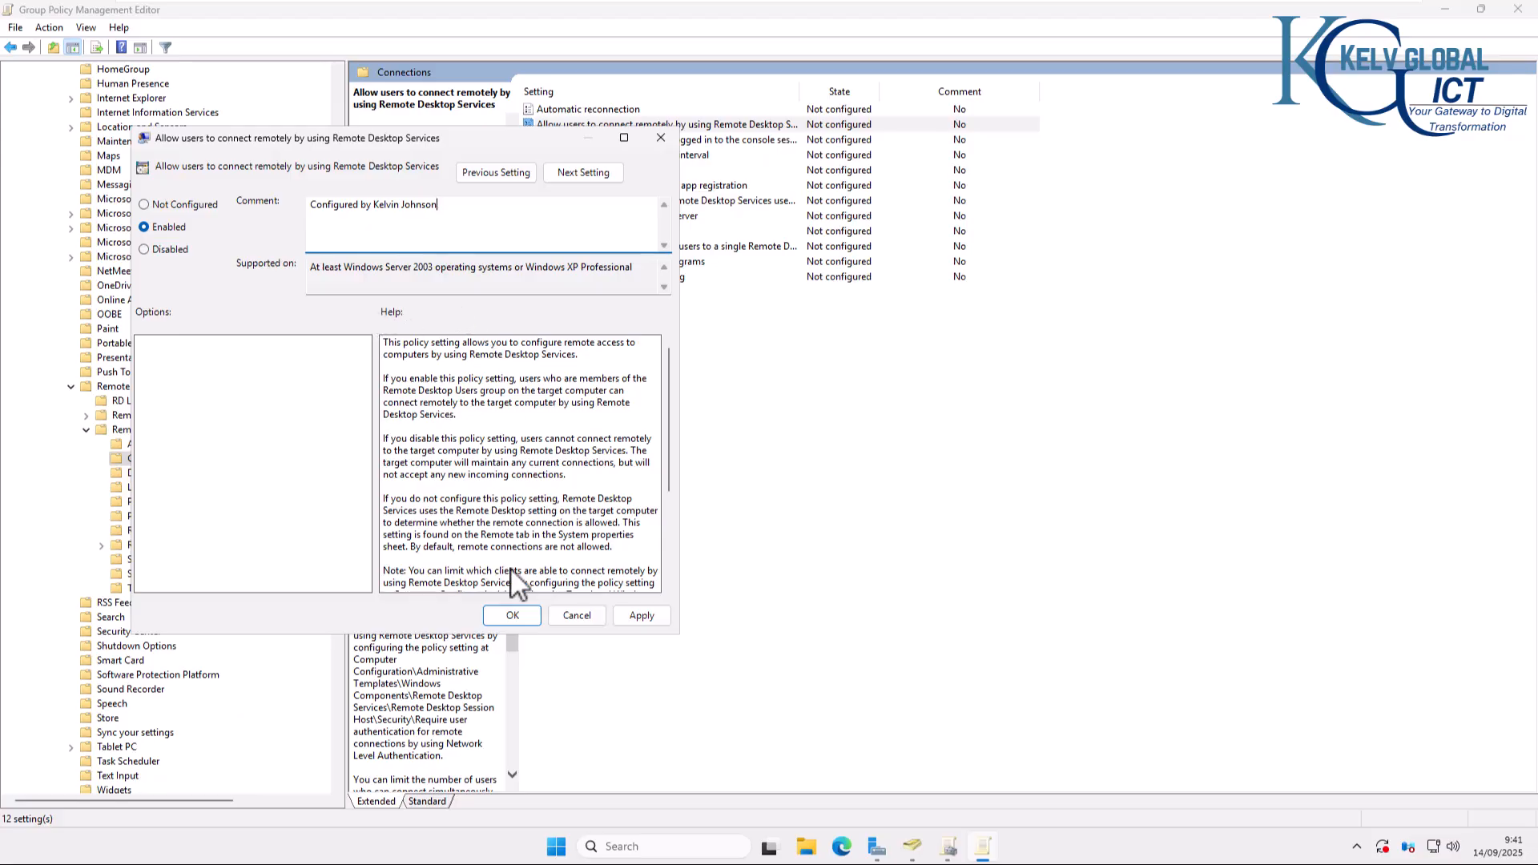
click(513, 615)
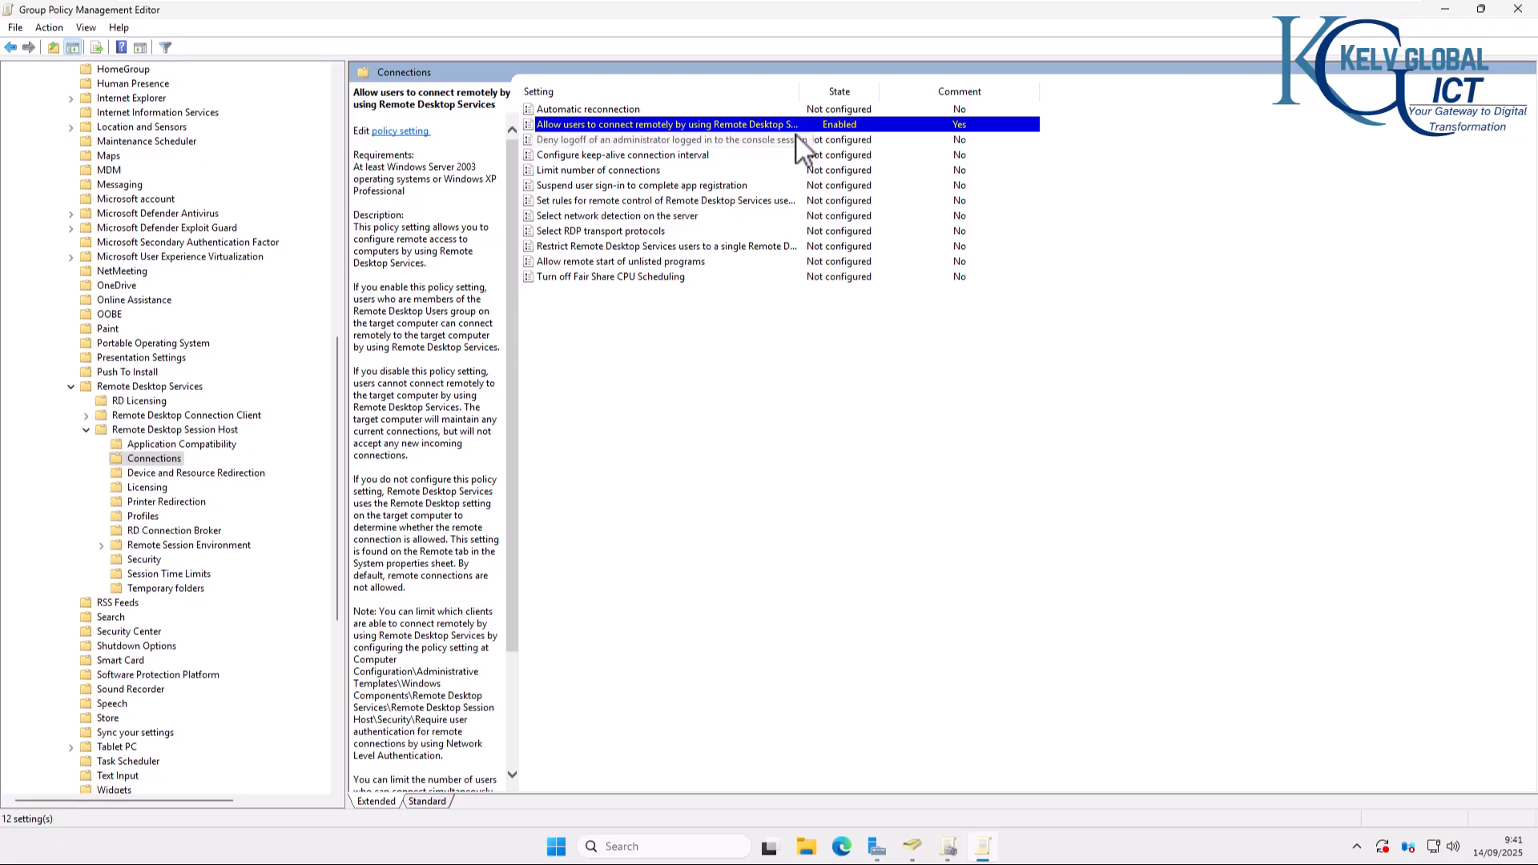
Step: Switch to the W01 virtual machine and open a Command Prompt there
mouse_move(883, 1)
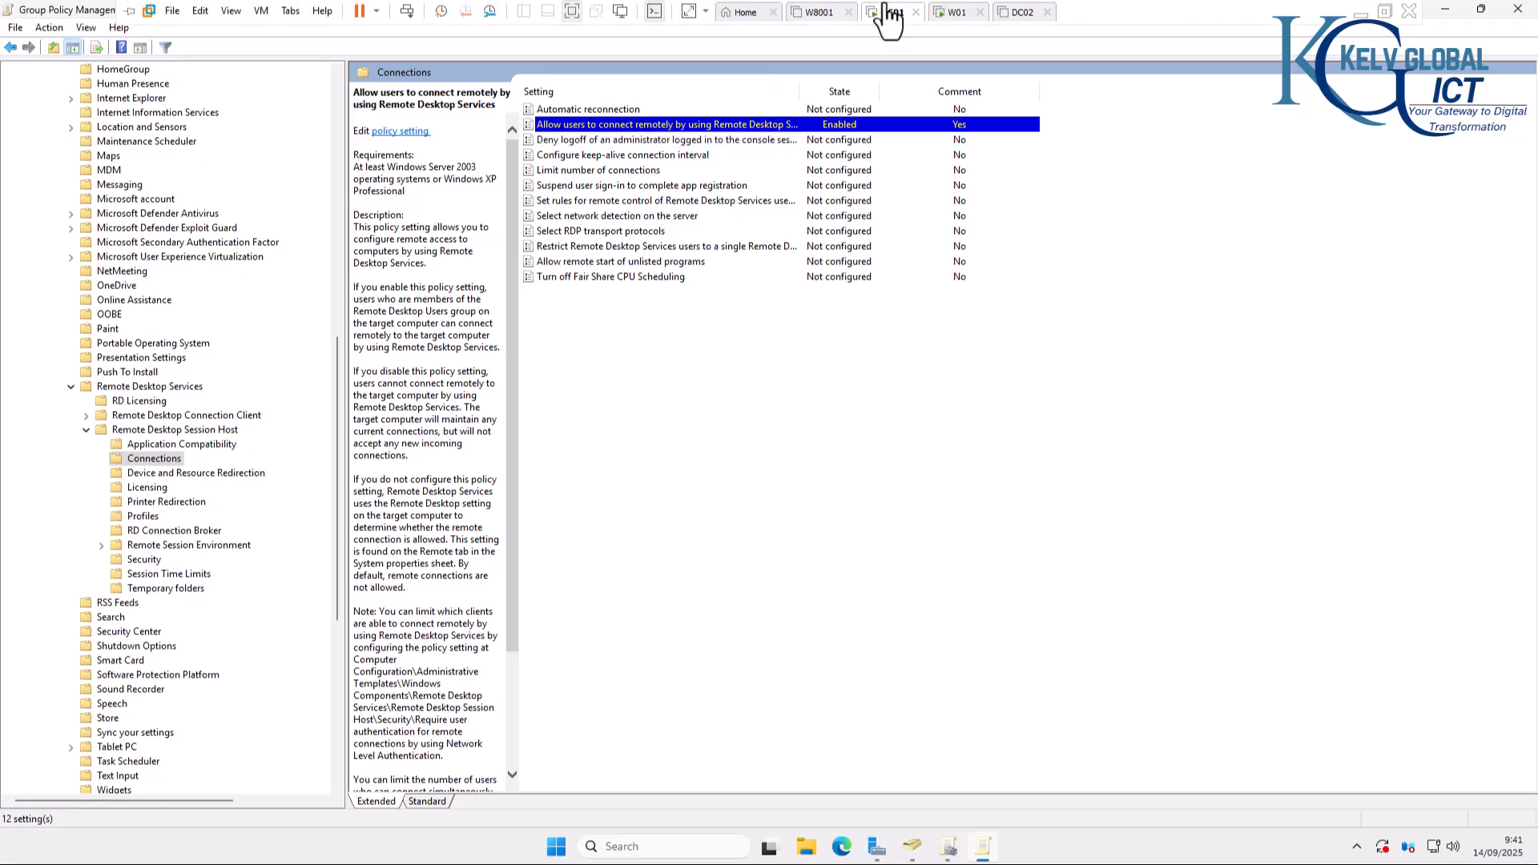
click(953, 12)
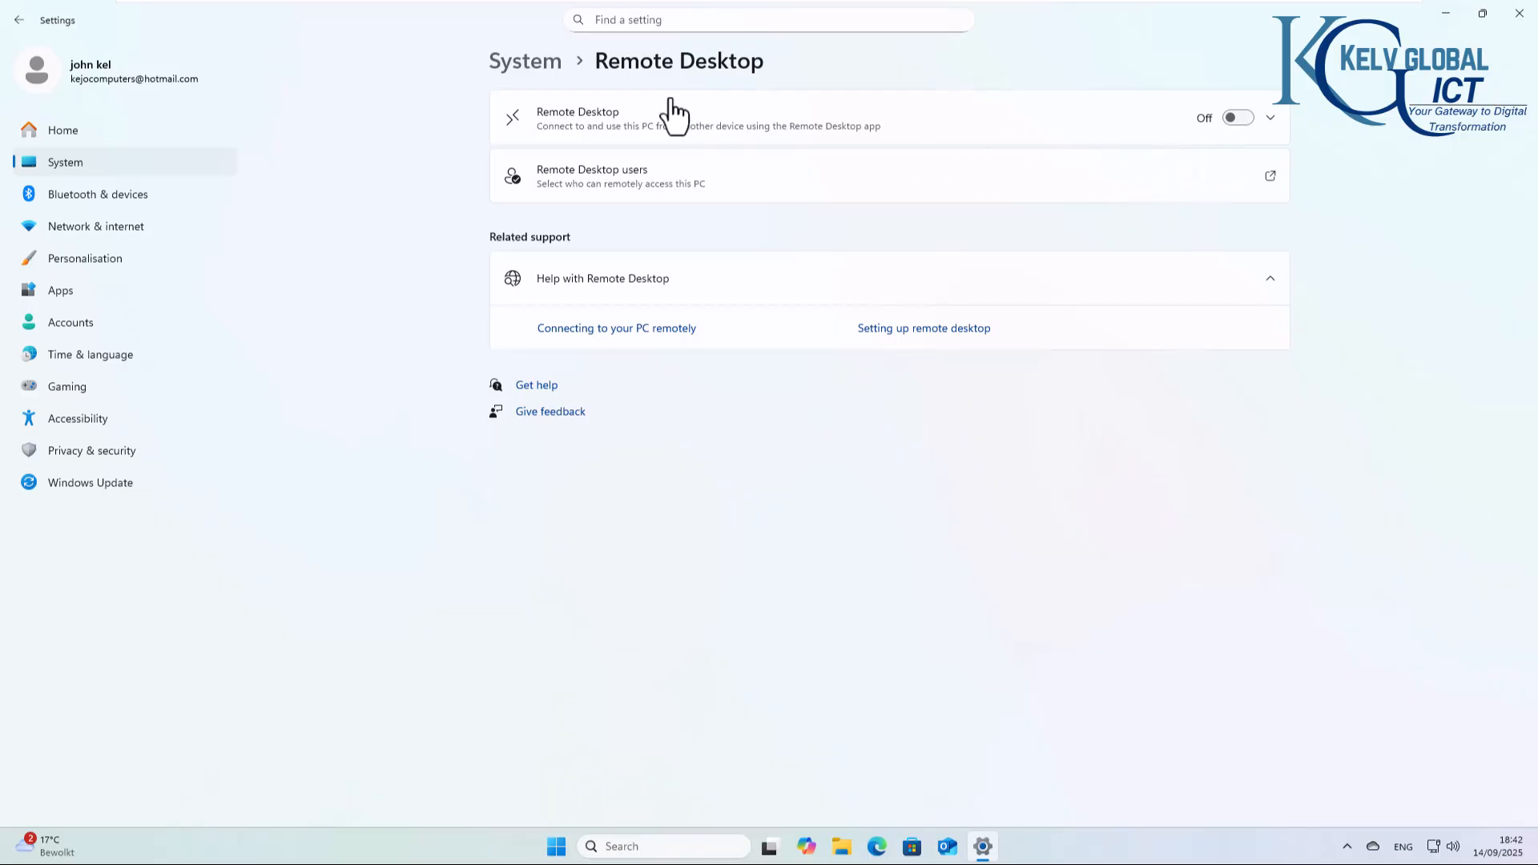
click(607, 846)
text(cmd)
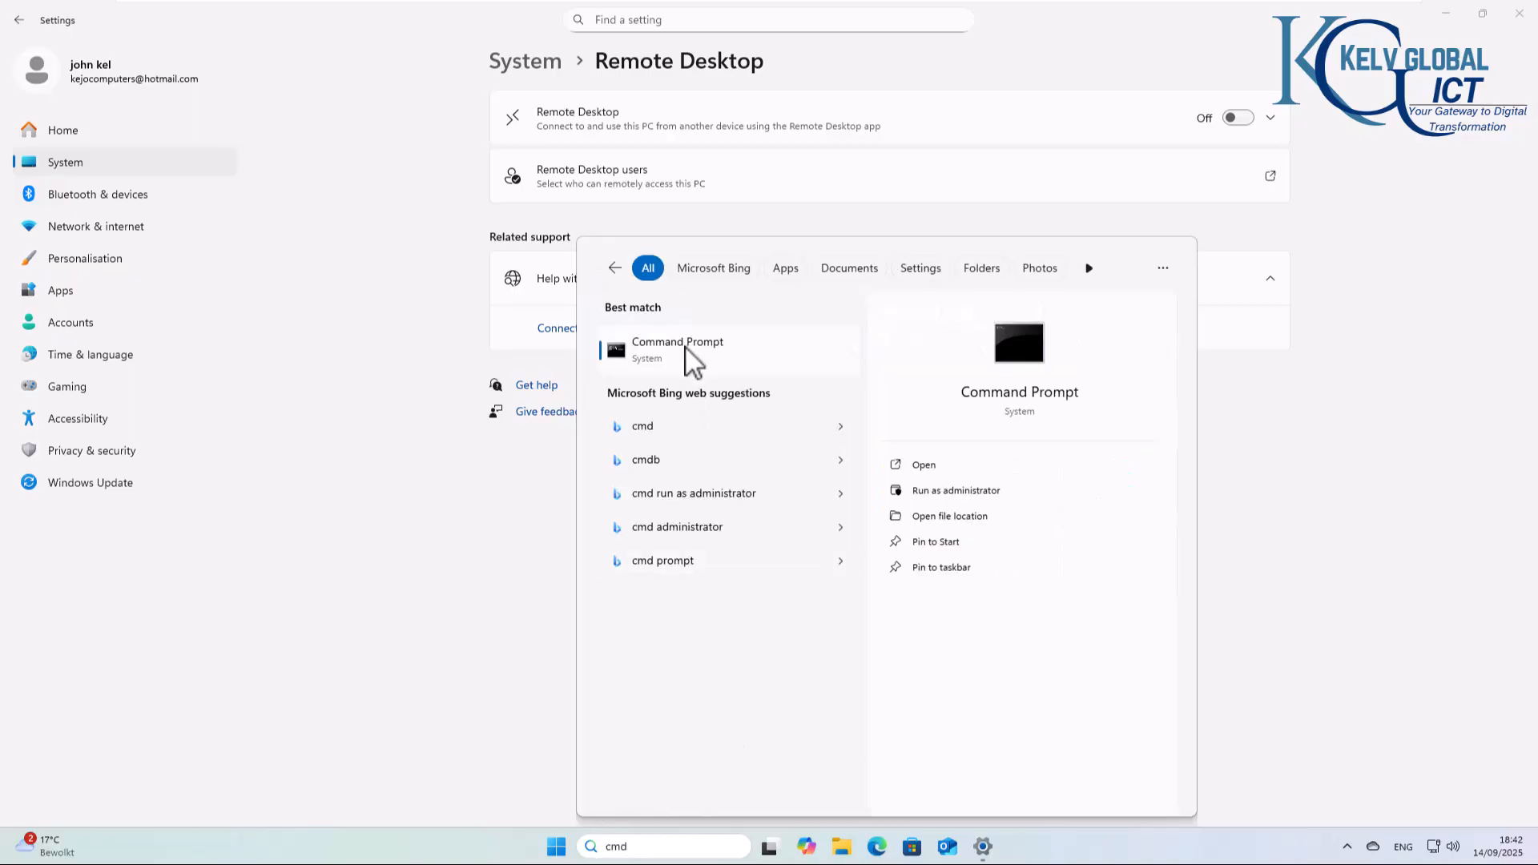
click(685, 348)
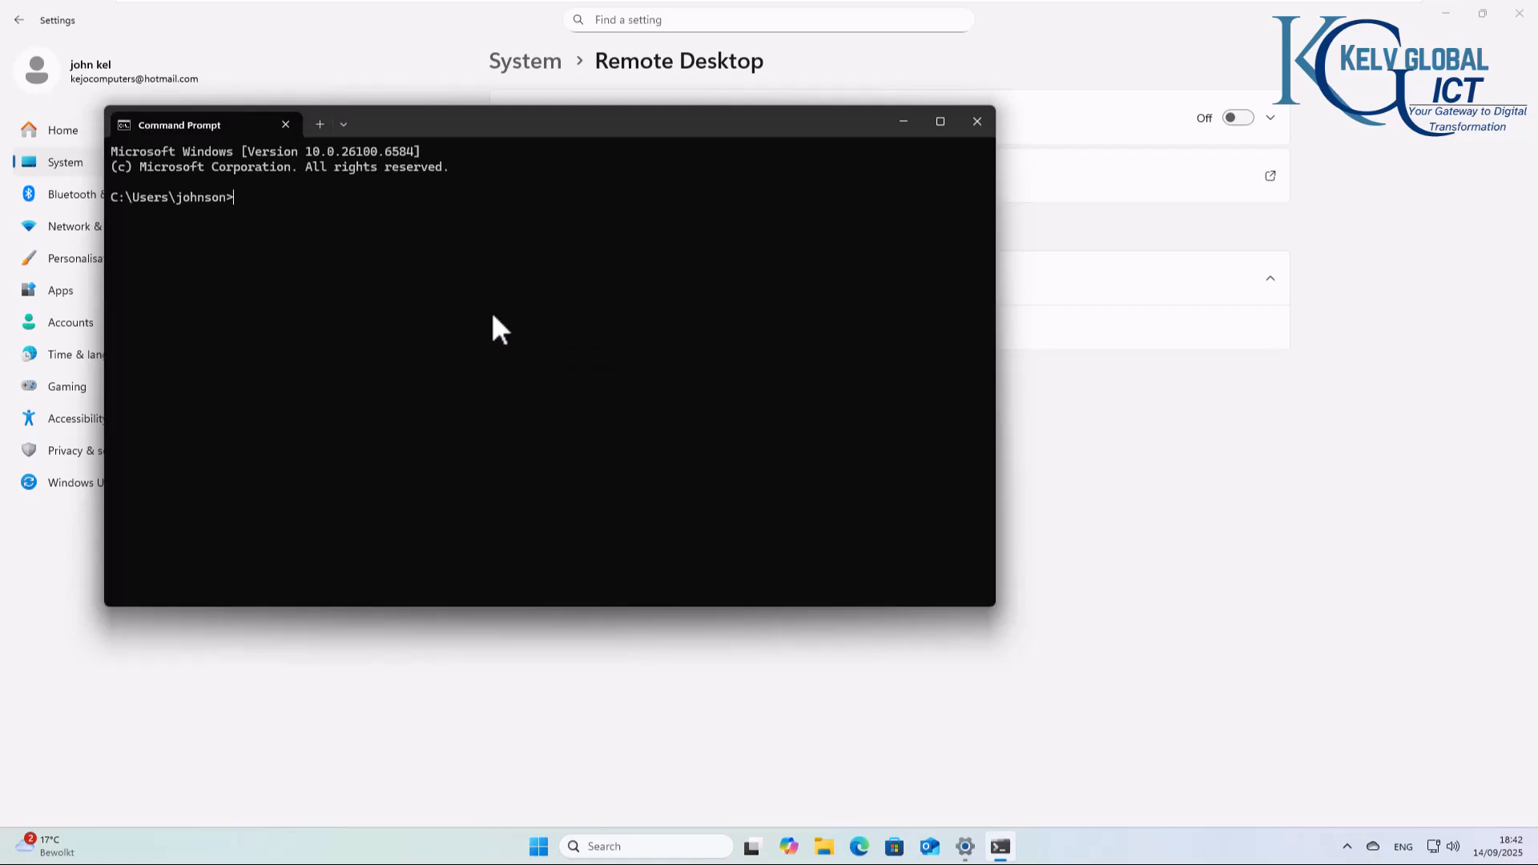
Step: Force a Group Policy update on W01 with gpupdate /force
text(gpudpate /force)
key(Return)
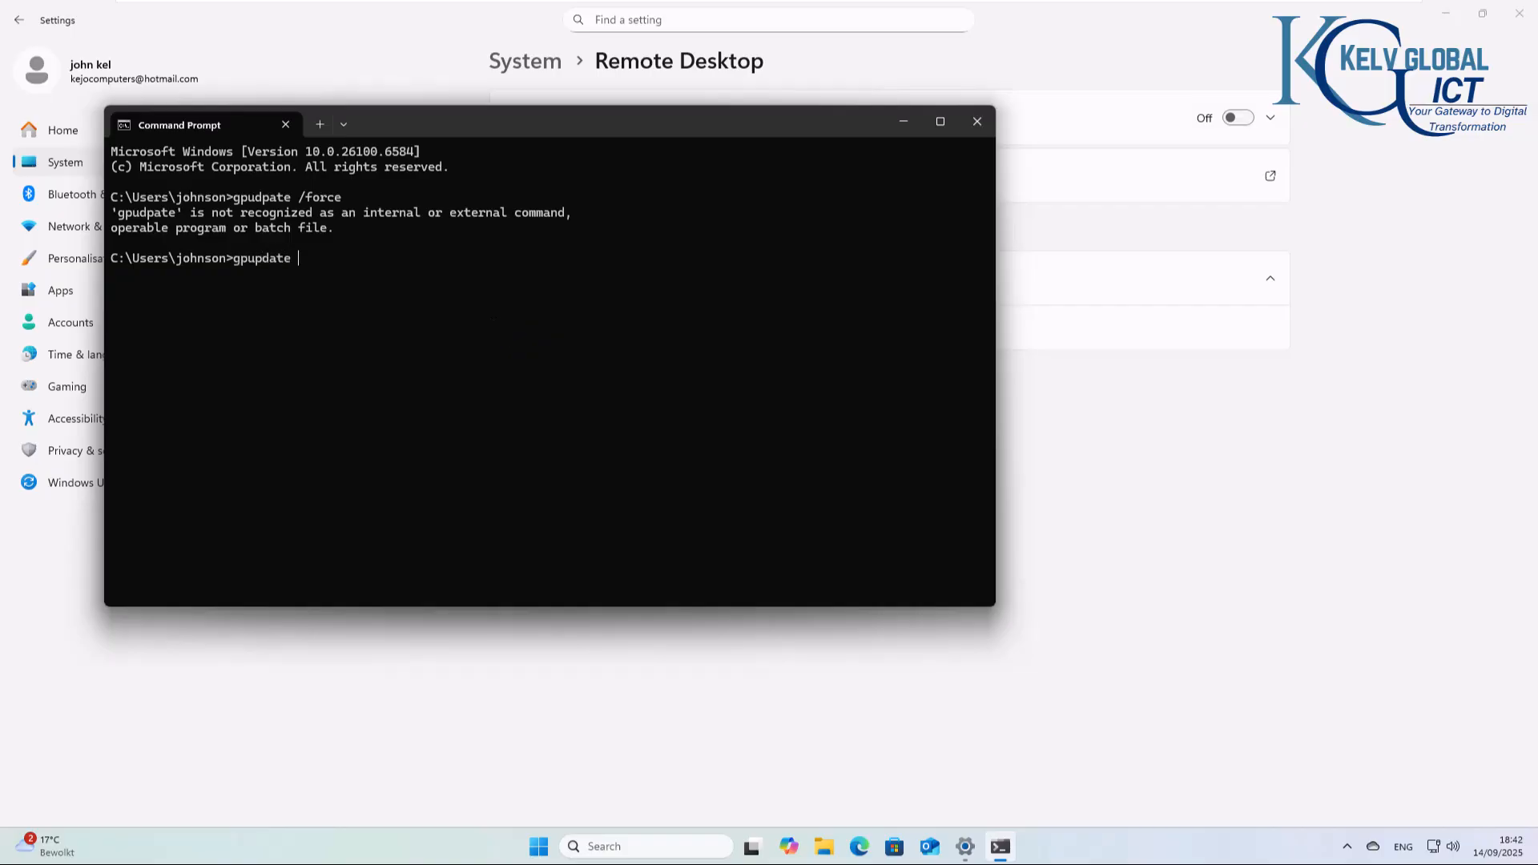
text(gpupdate /force)
key(Return)
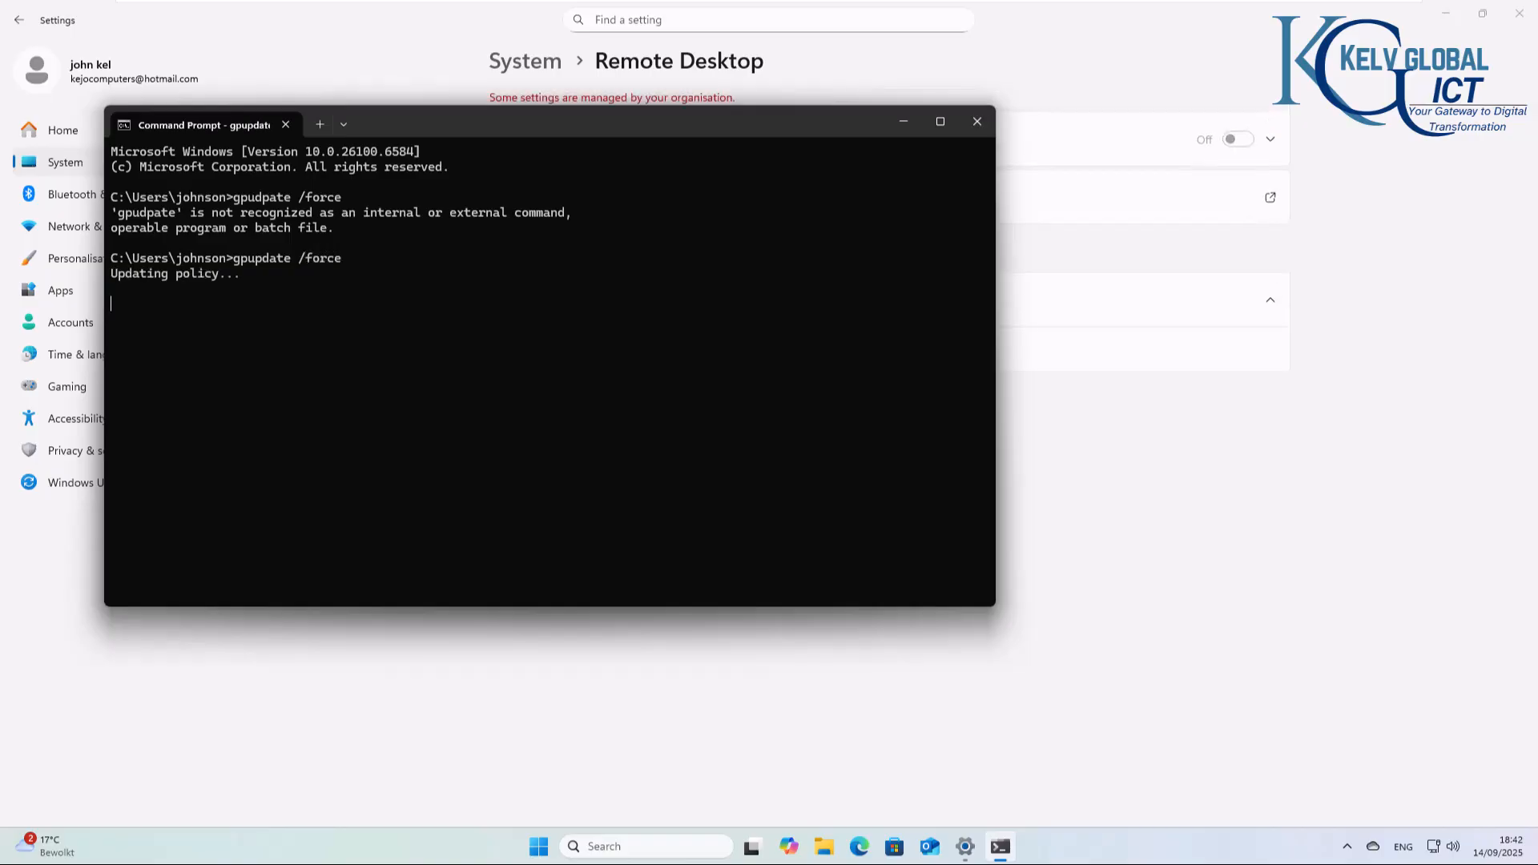
Step: Move the Command Prompt off the Remote Desktop settings and examine the Remote Desktop toggle and its expanded options
drag(534, 128, 692, 262)
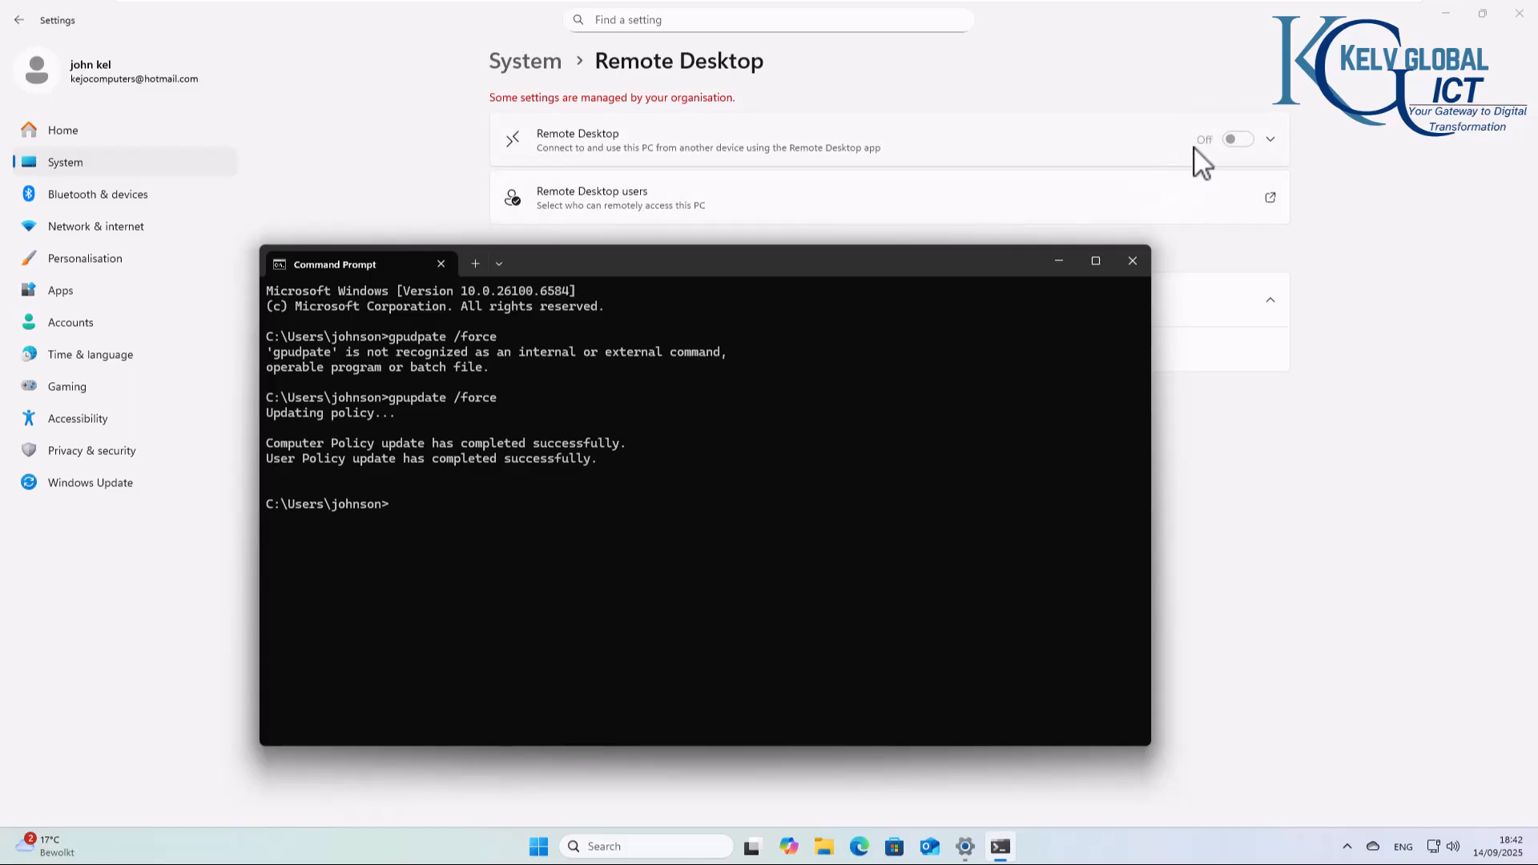
click(1272, 143)
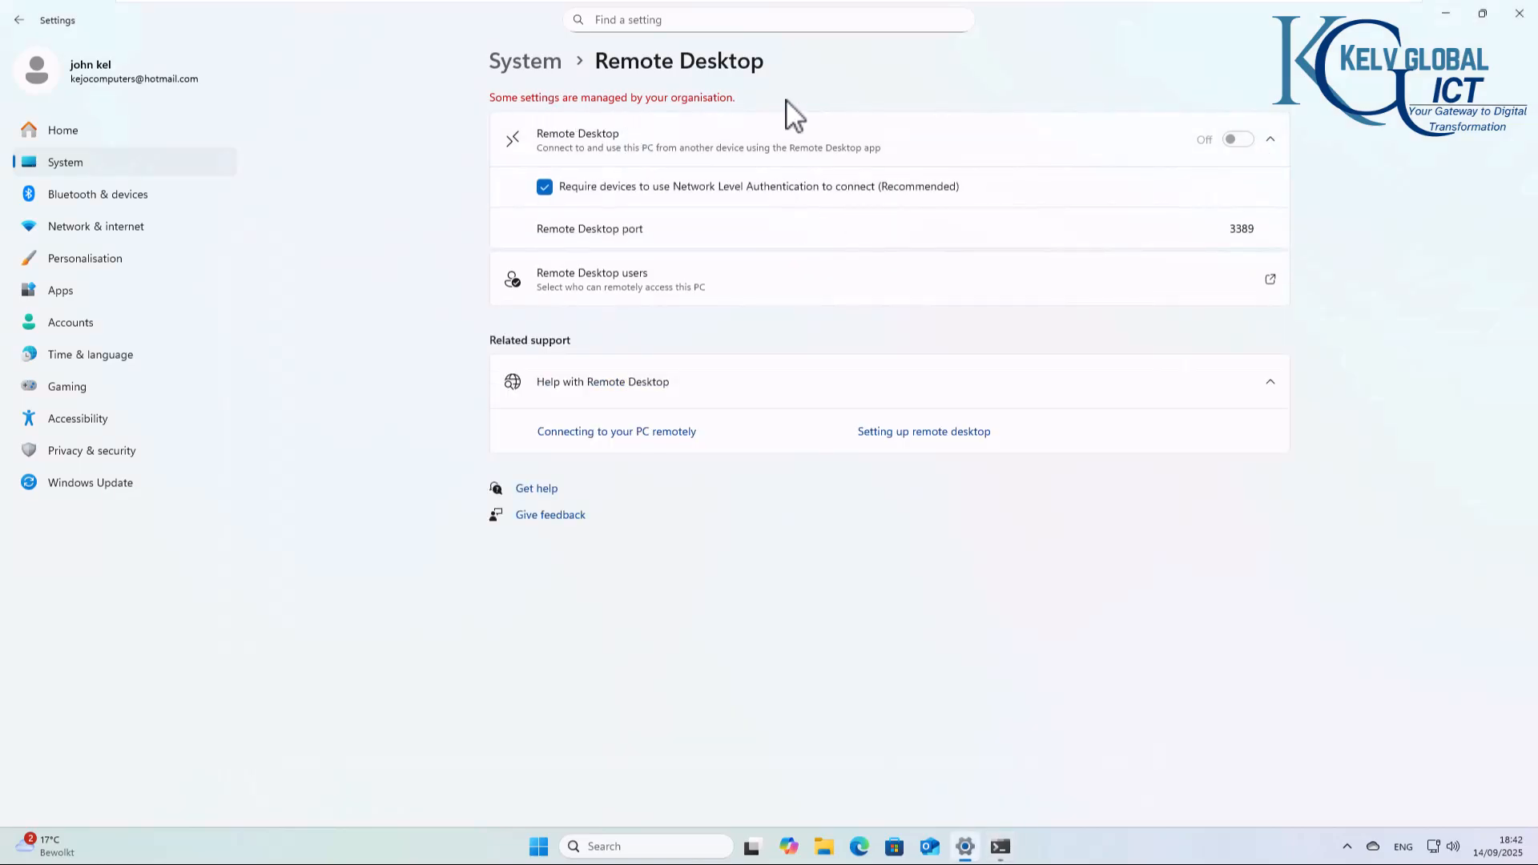
click(1235, 141)
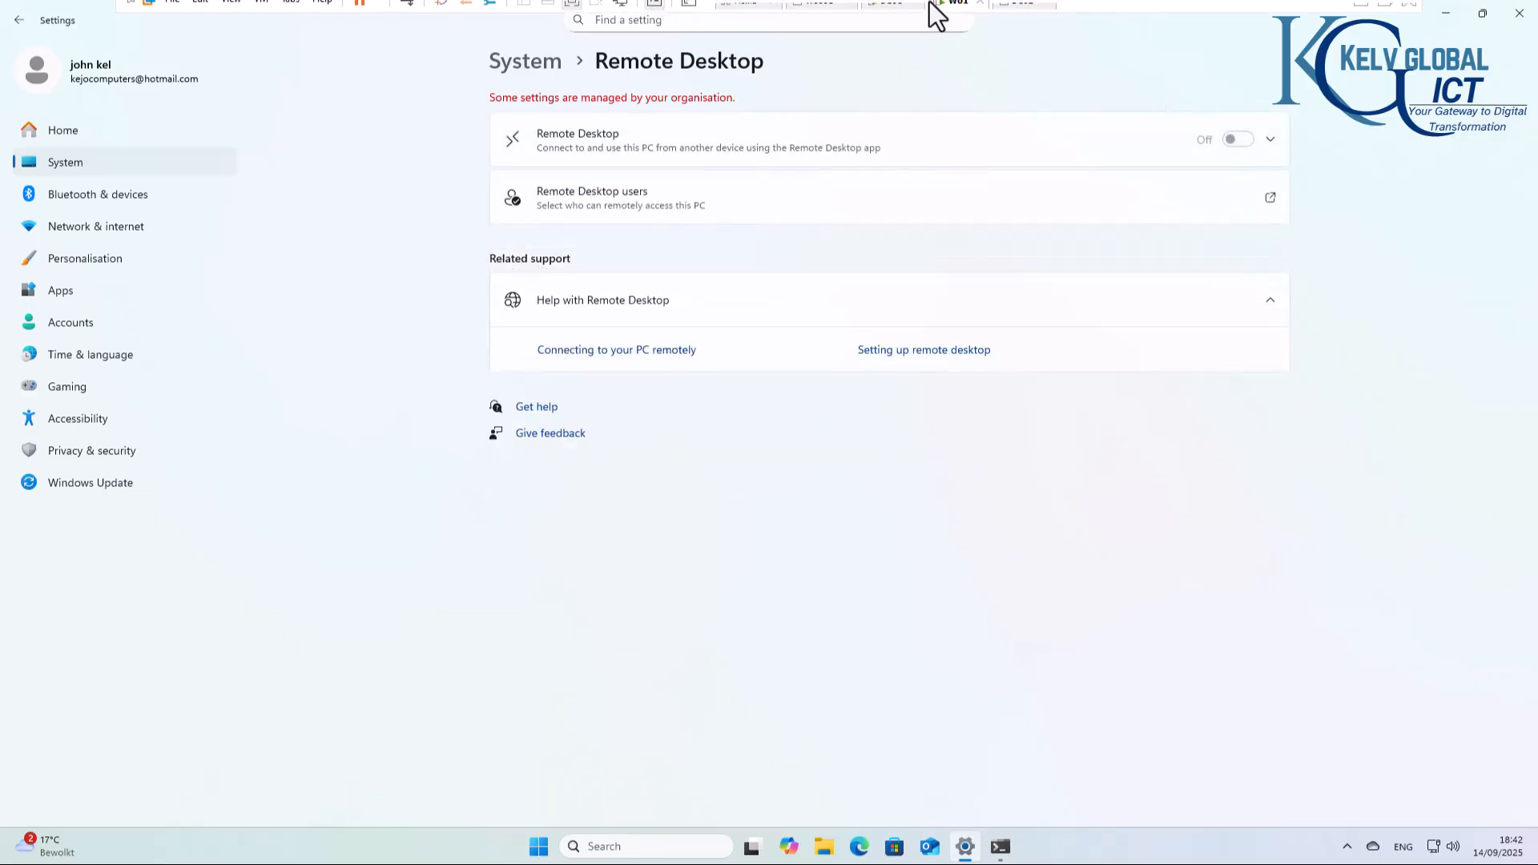
Step: Switch to the DC01 virtual machine and start a Remote Desktop connection to w01, entering the account password
click(896, 12)
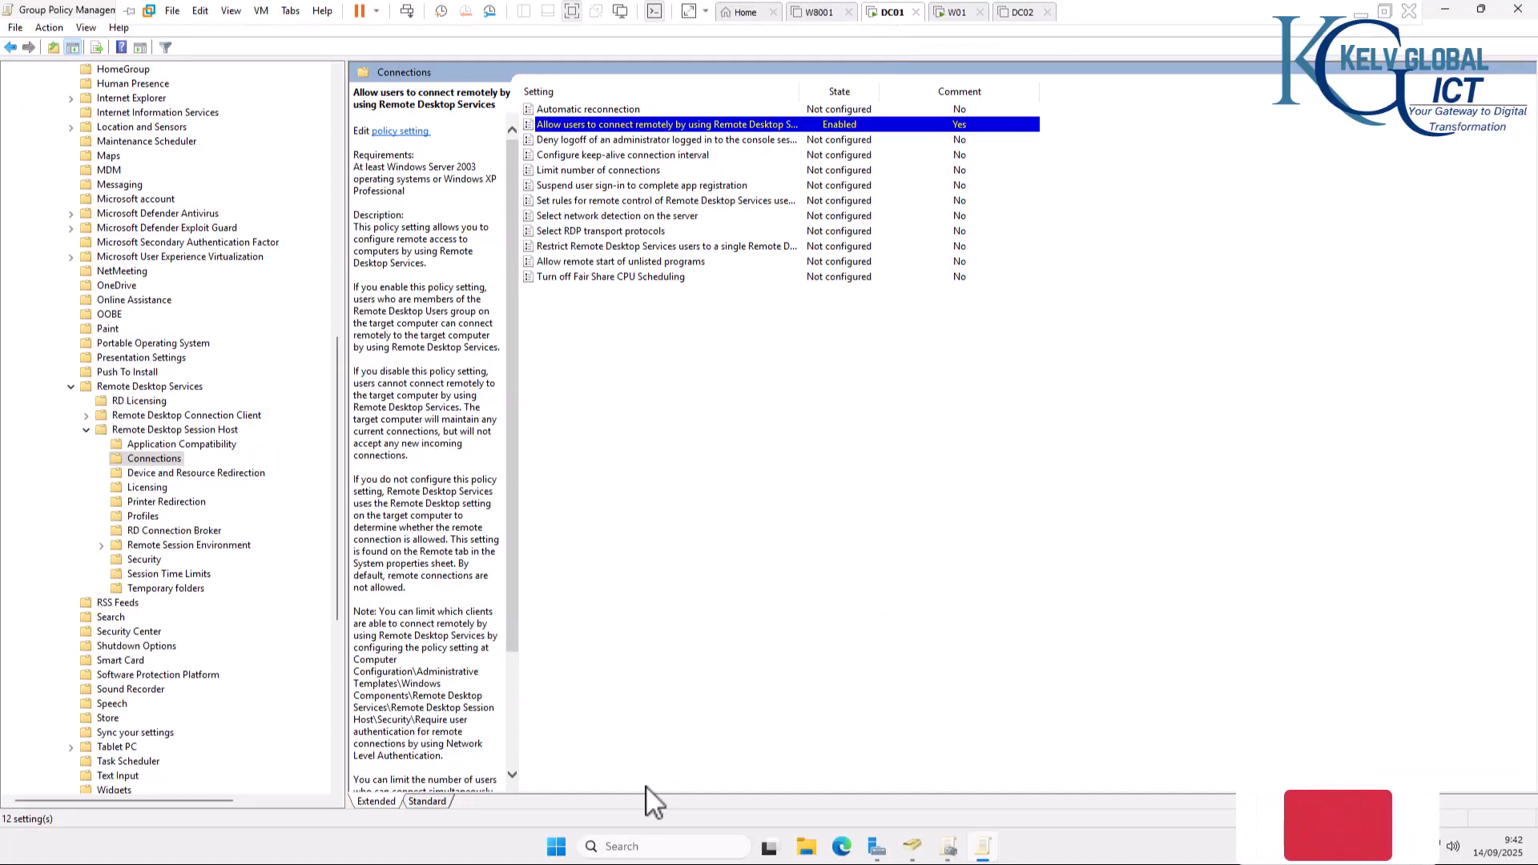
click(597, 847)
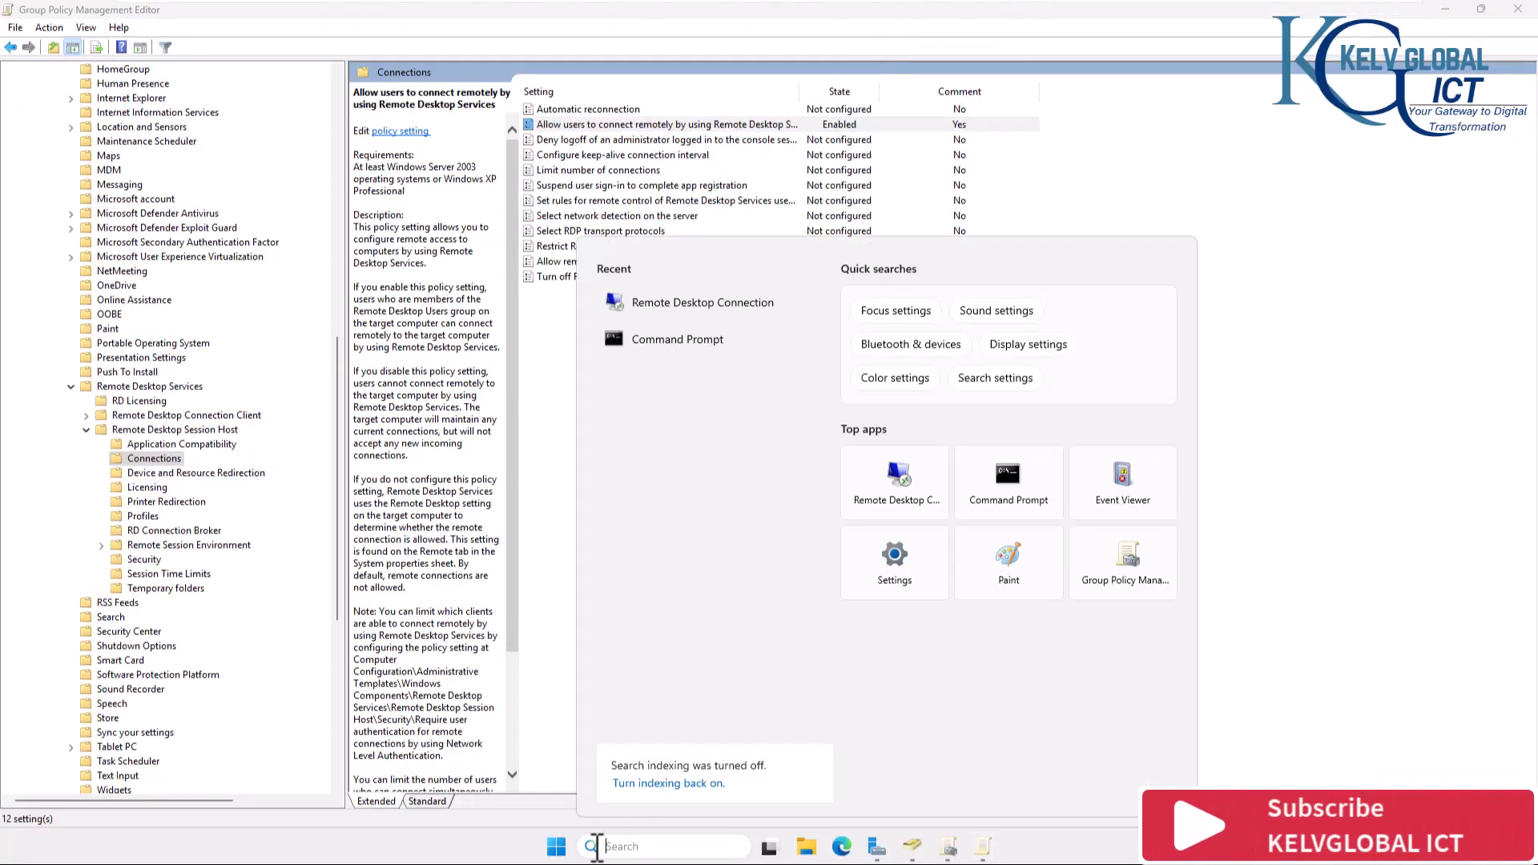
click(748, 303)
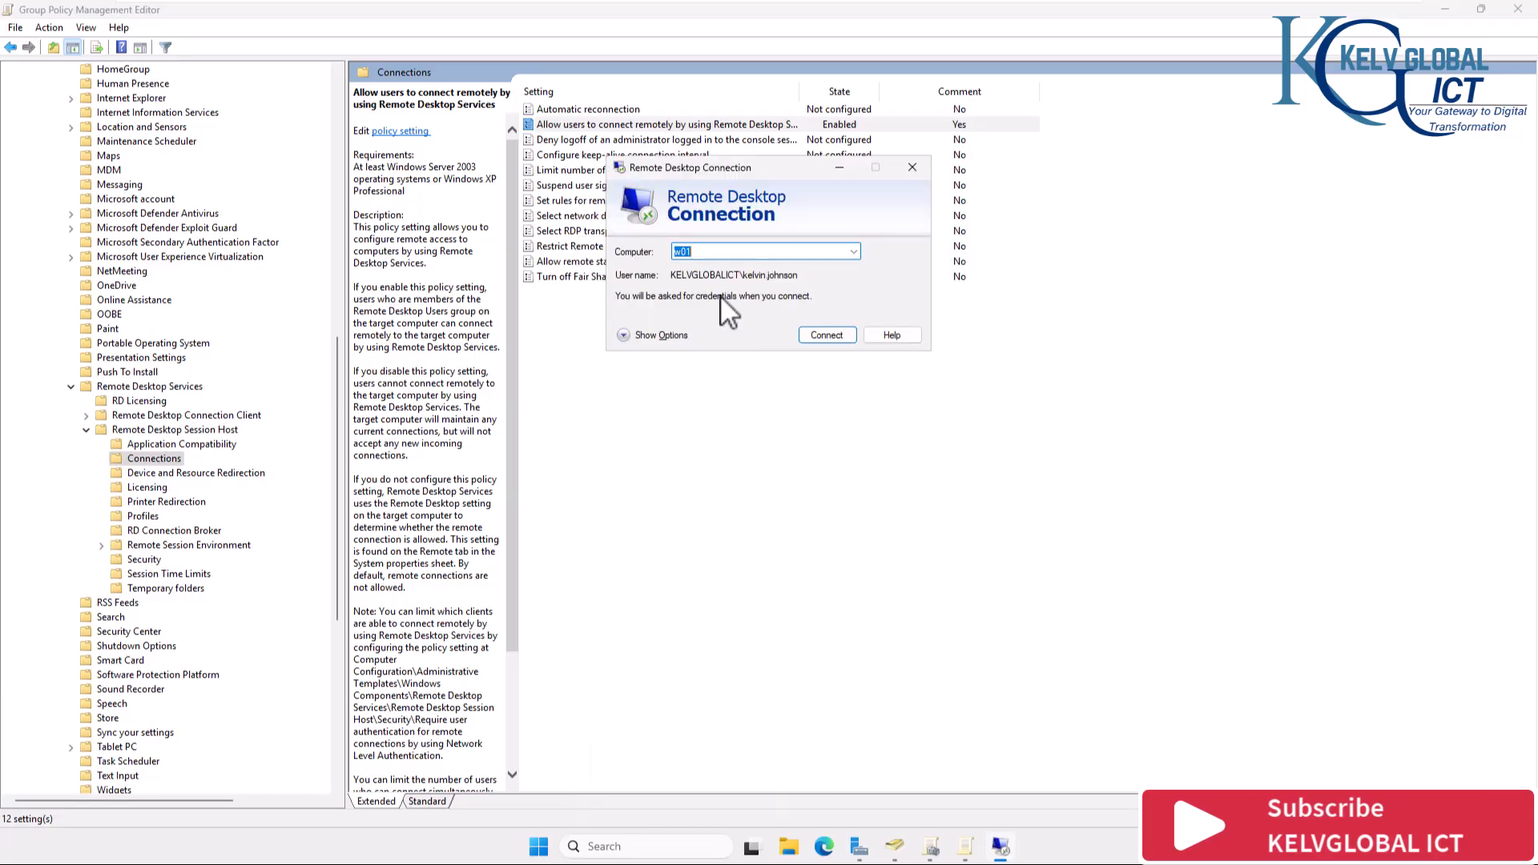
click(826, 337)
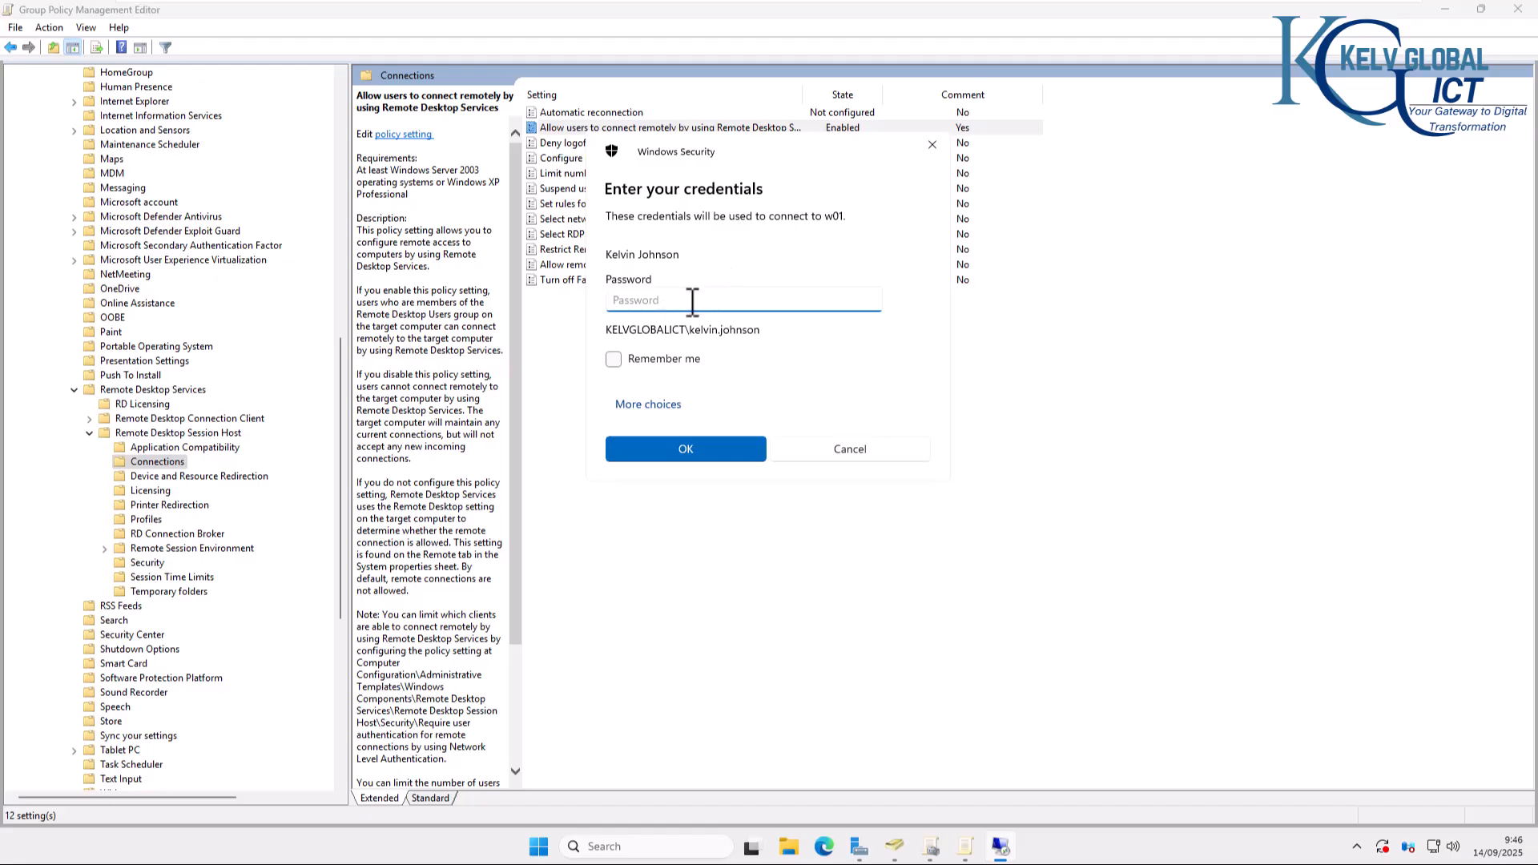
text(*********)
click(718, 450)
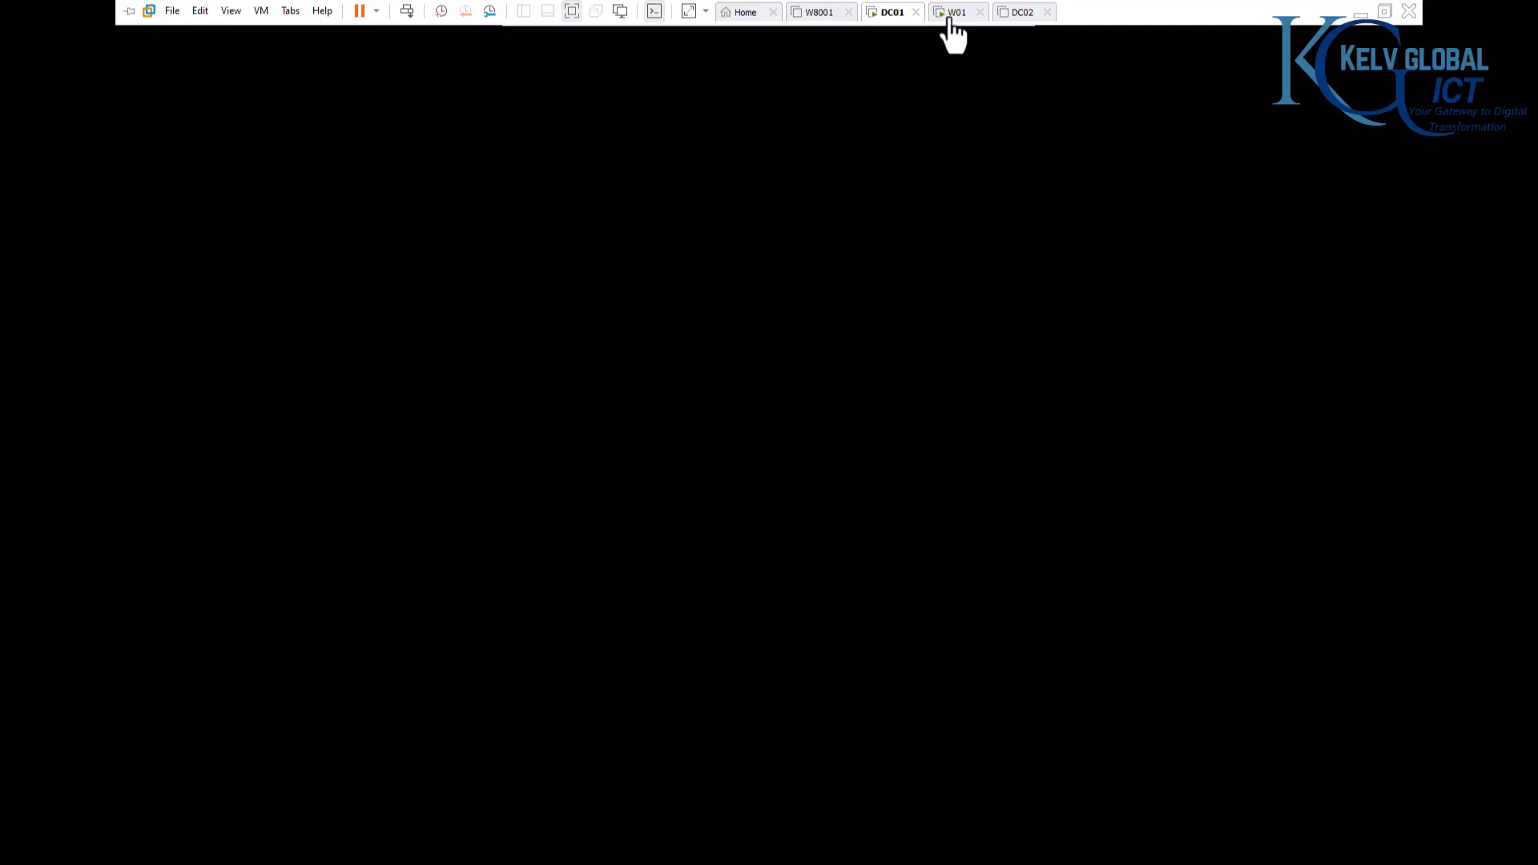
Step: Look at W01's screen, return to DC01, and agree to sign in even though another user will be disconnected
click(945, 15)
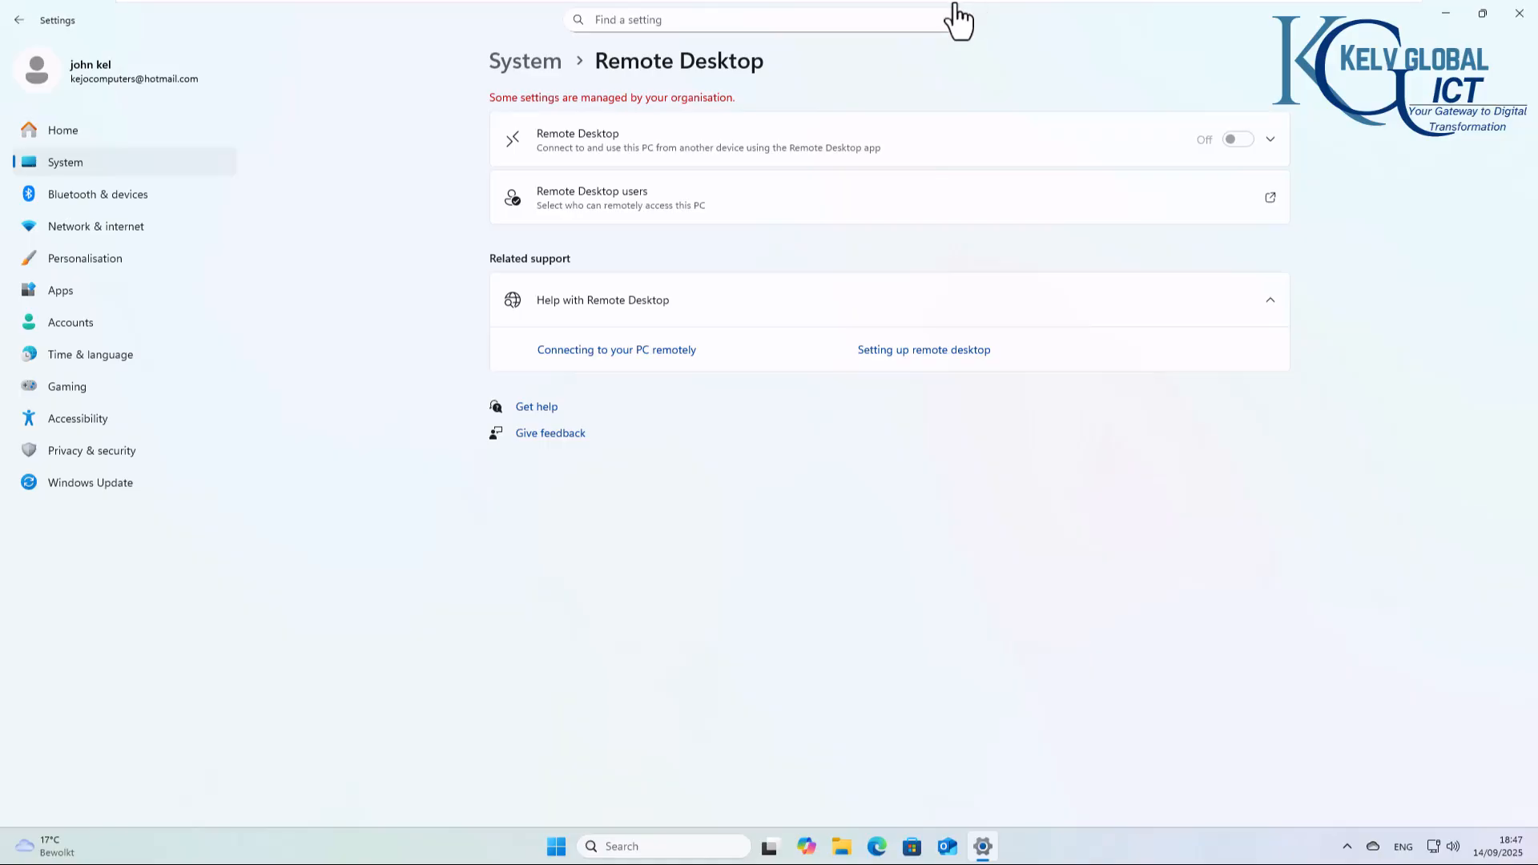
click(904, 18)
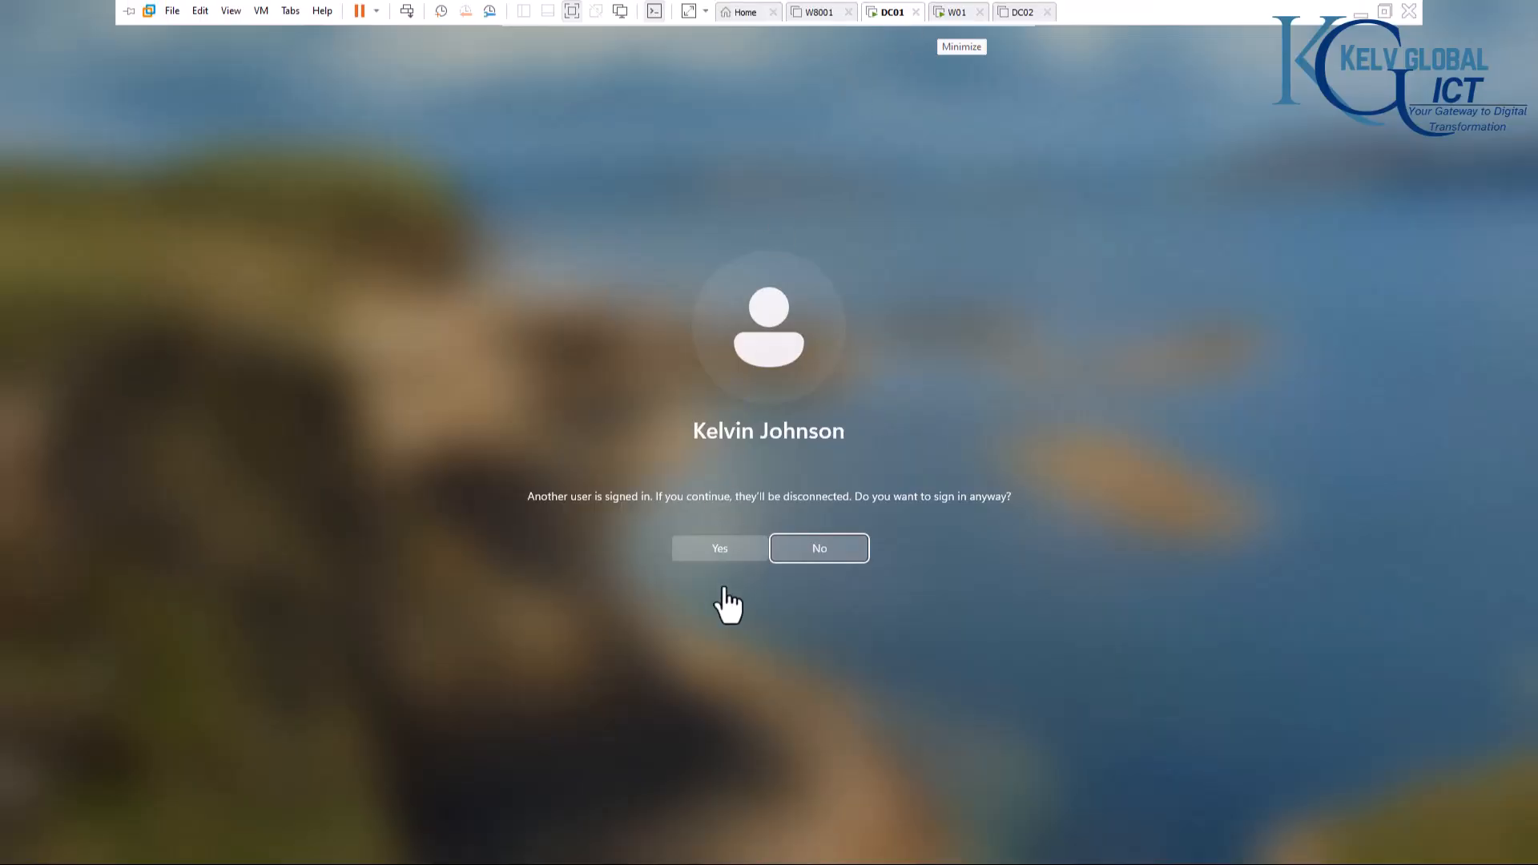
click(723, 544)
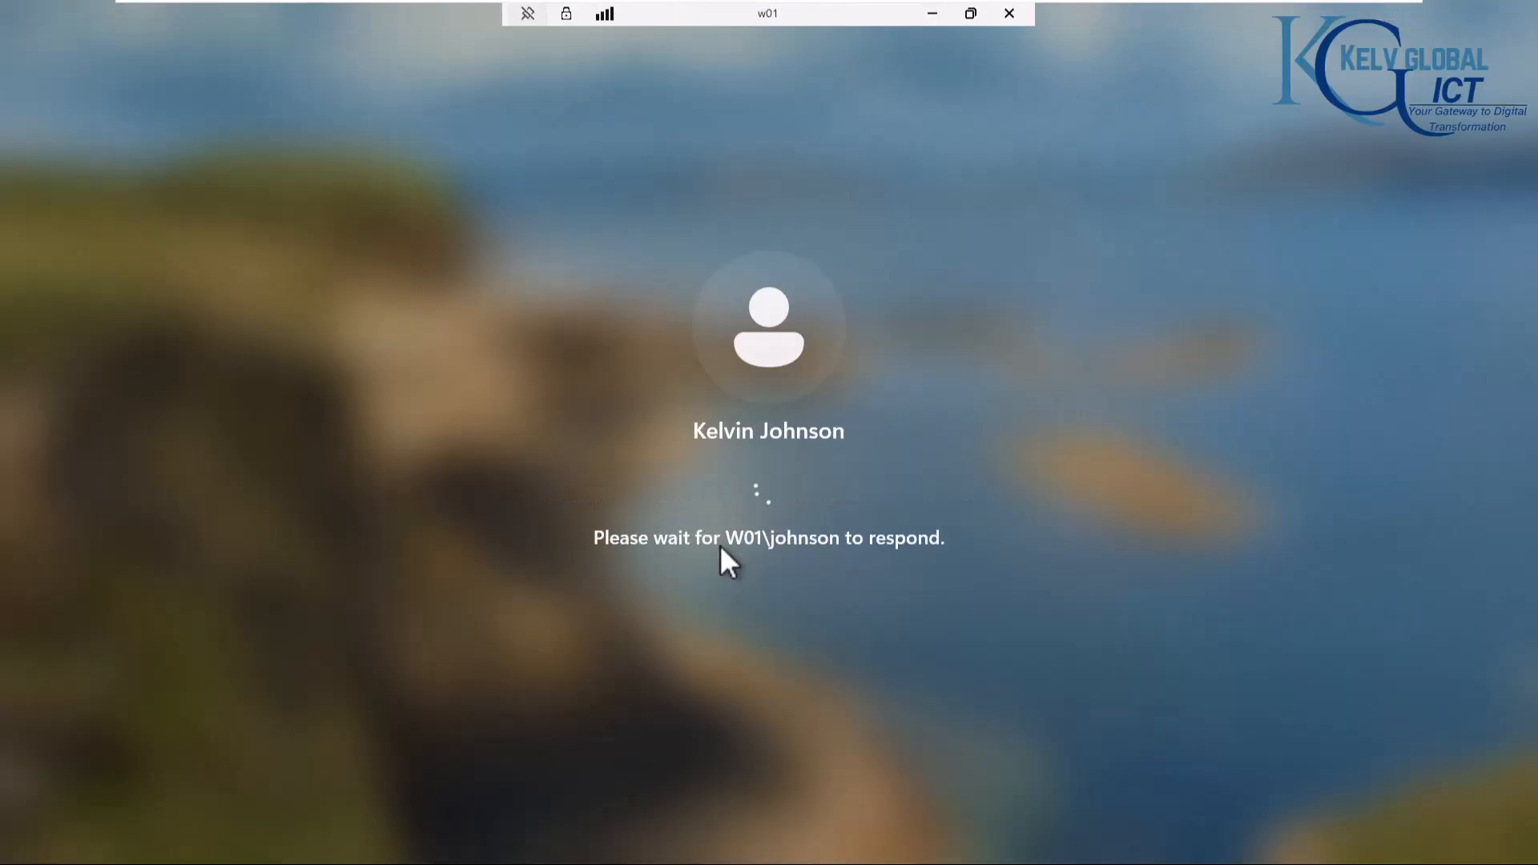
Step: Switch to W01, allow the incoming Remote Desktop connection, and return to the remote session on DC01
mouse_move(1009, 5)
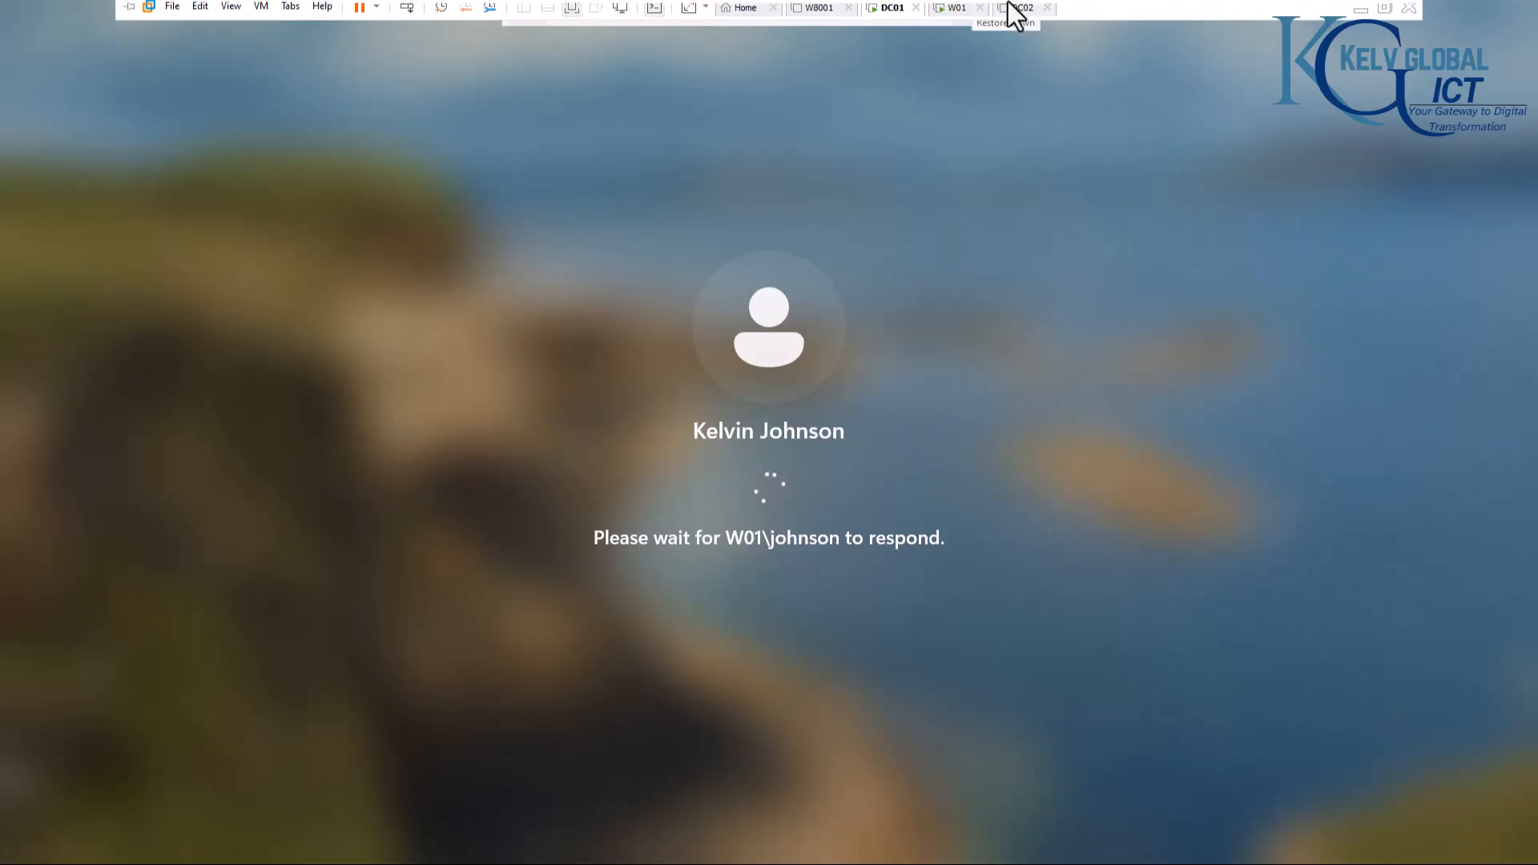
click(945, 14)
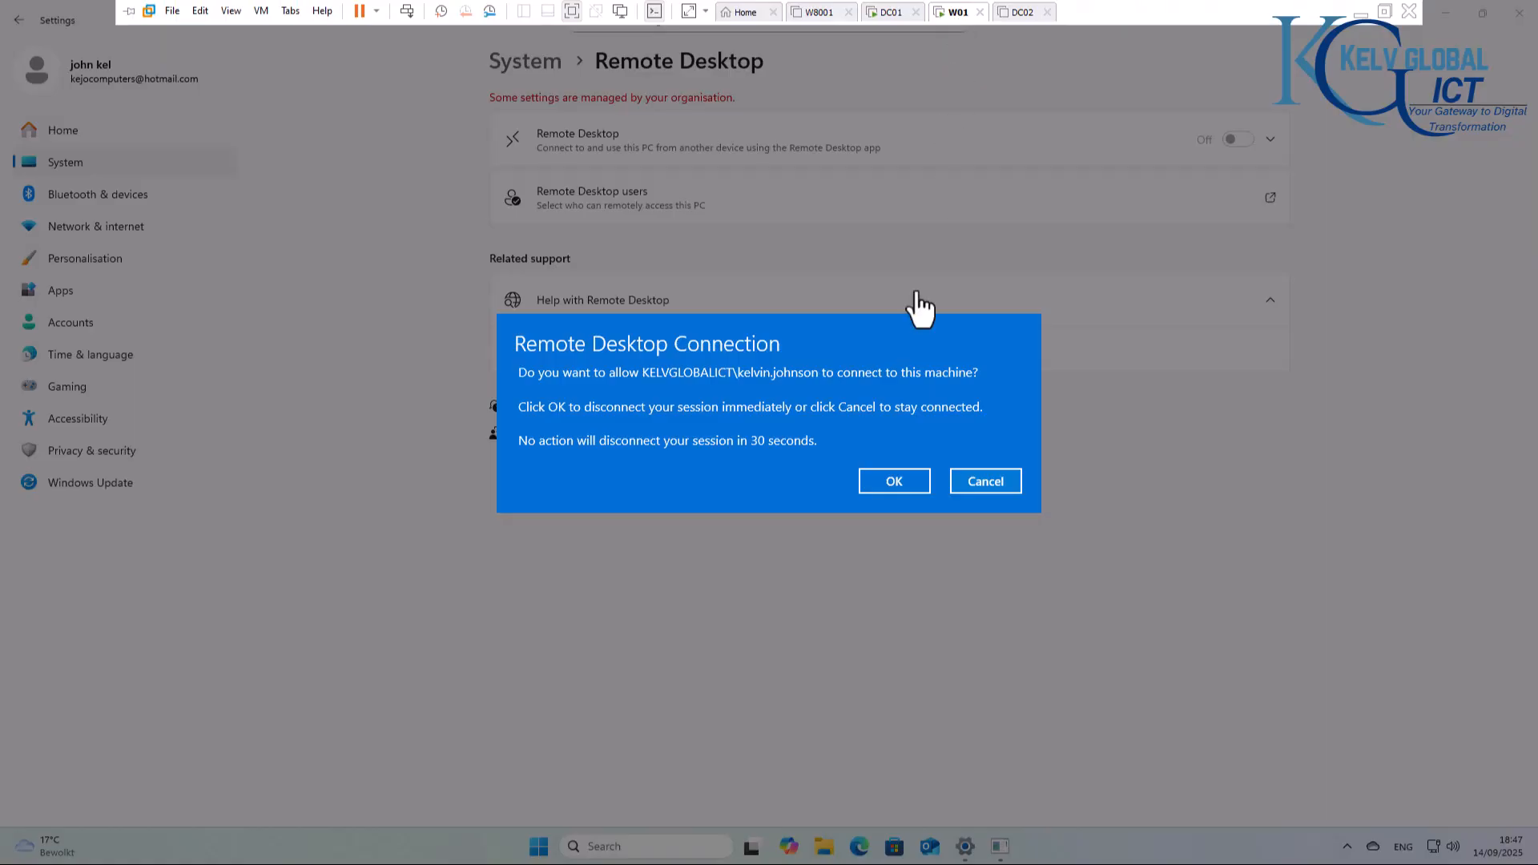
click(881, 485)
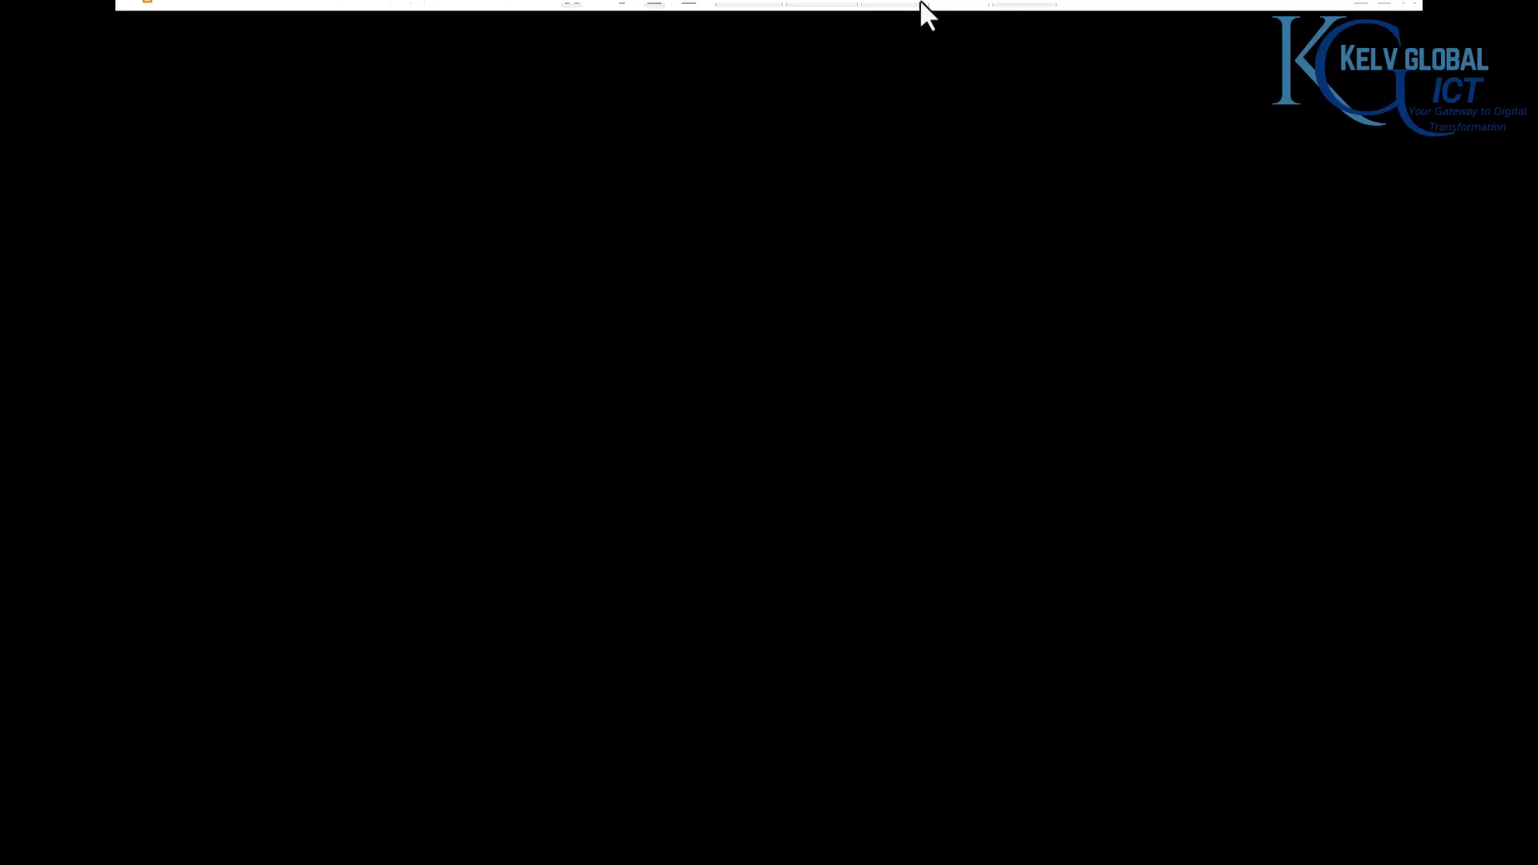
click(889, 15)
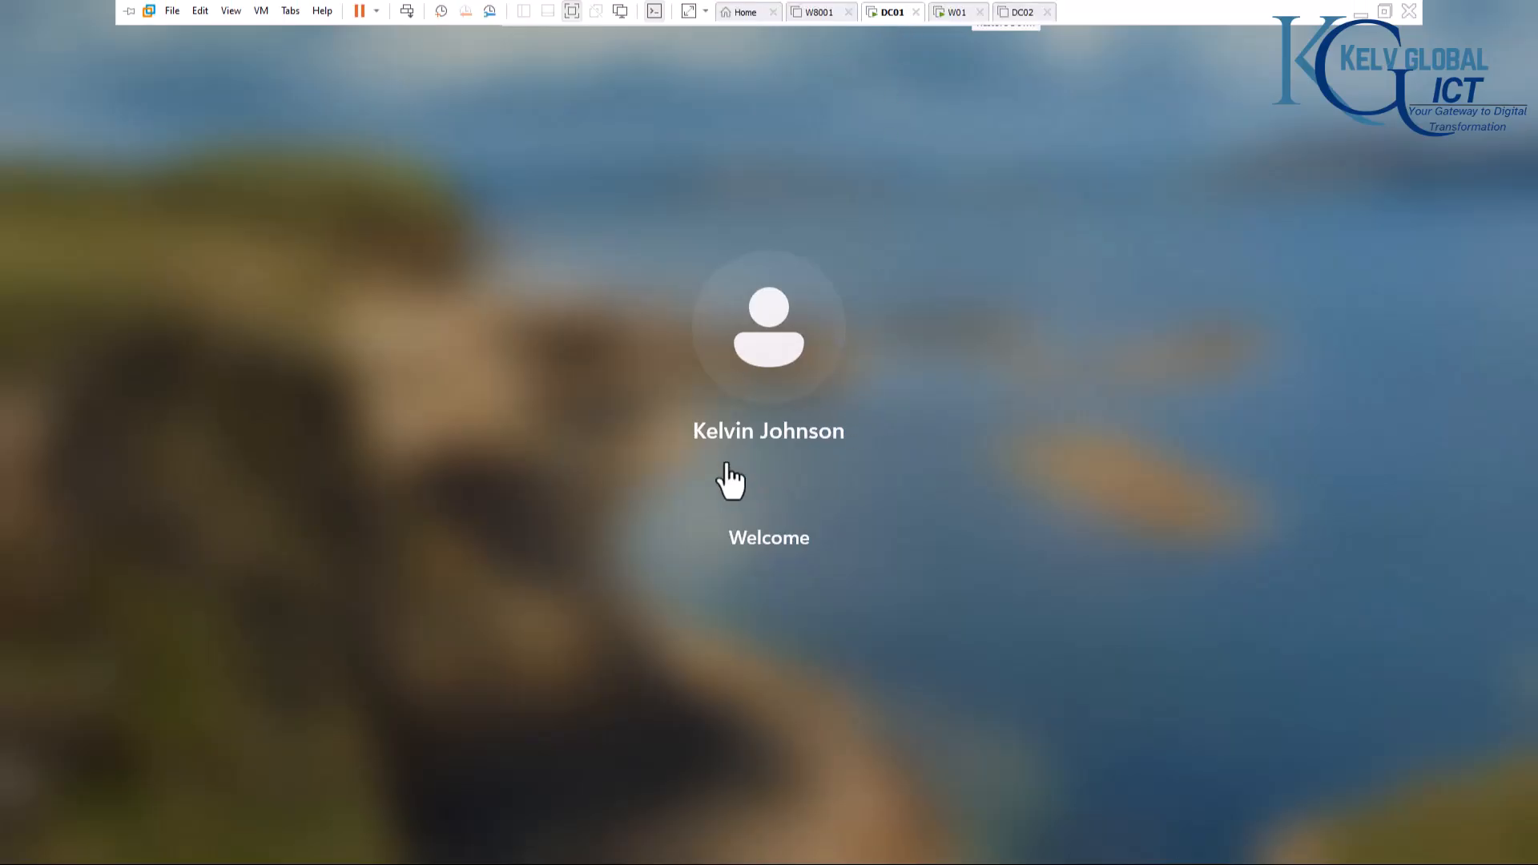